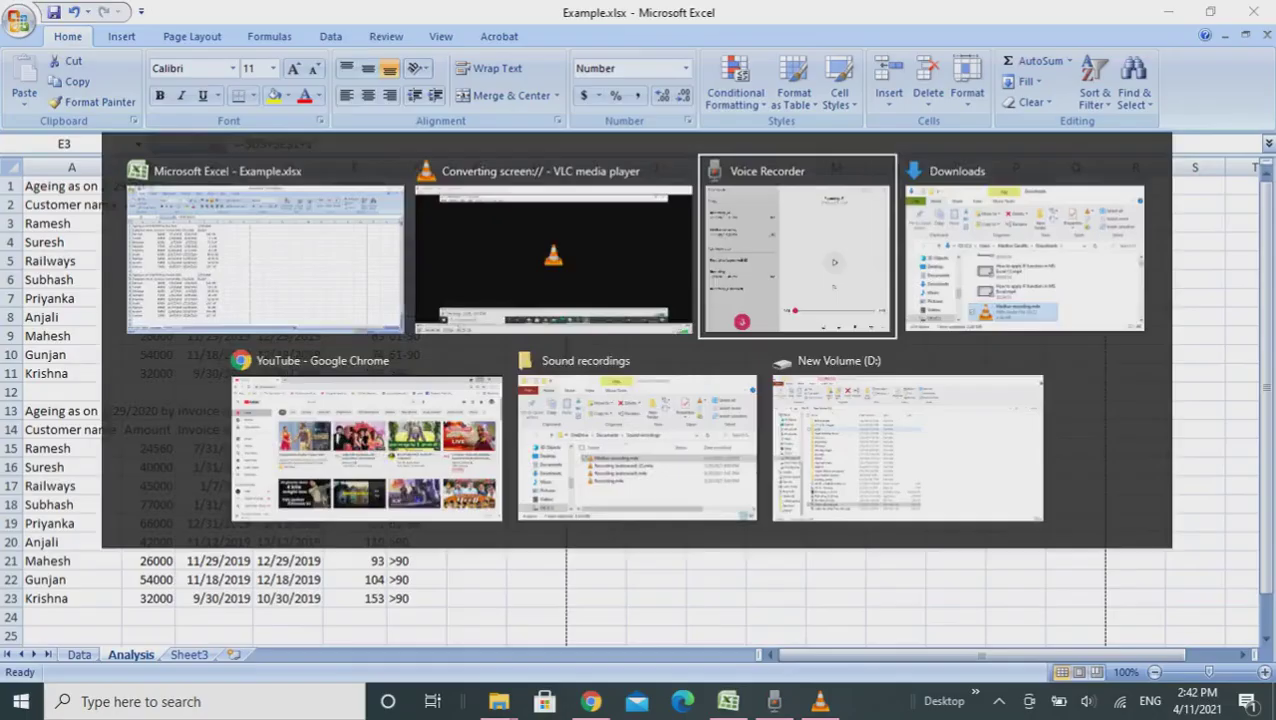
{"action": "key", "text": "alt+Tab"}
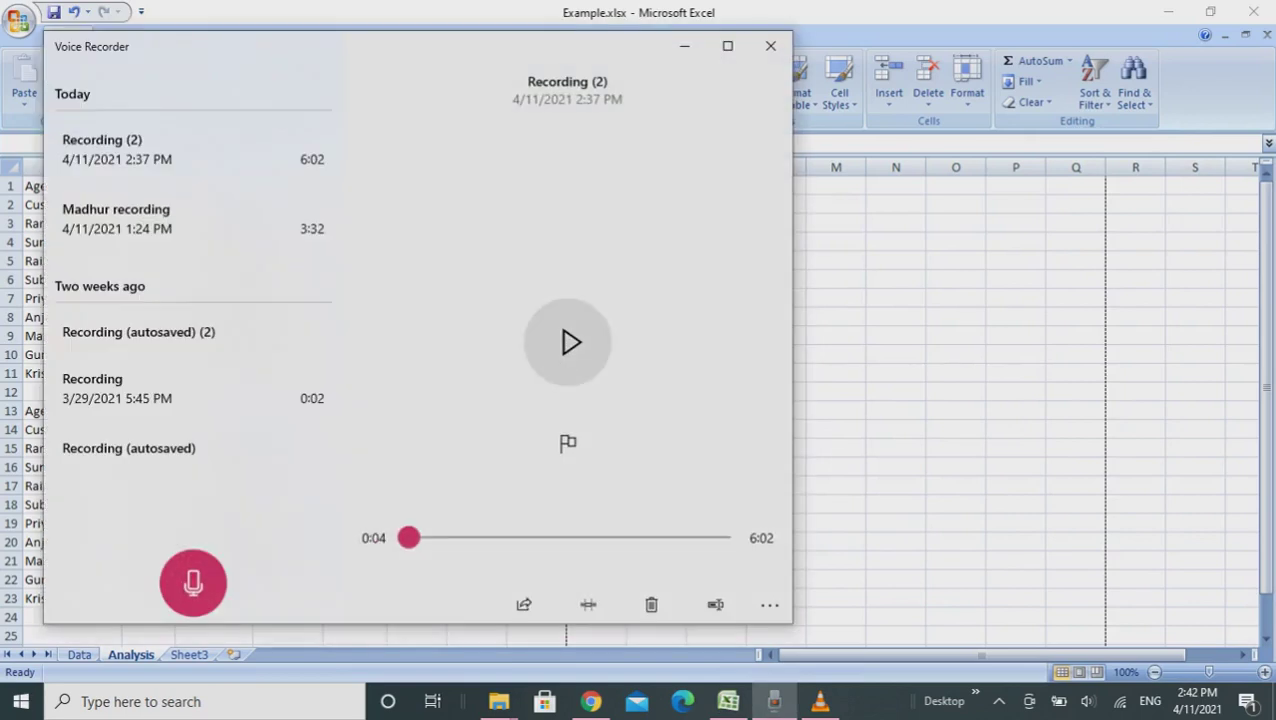
{"action": "left_click", "coordinate": [567, 342]}
{"action": "key", "text": "alt+Tab"}
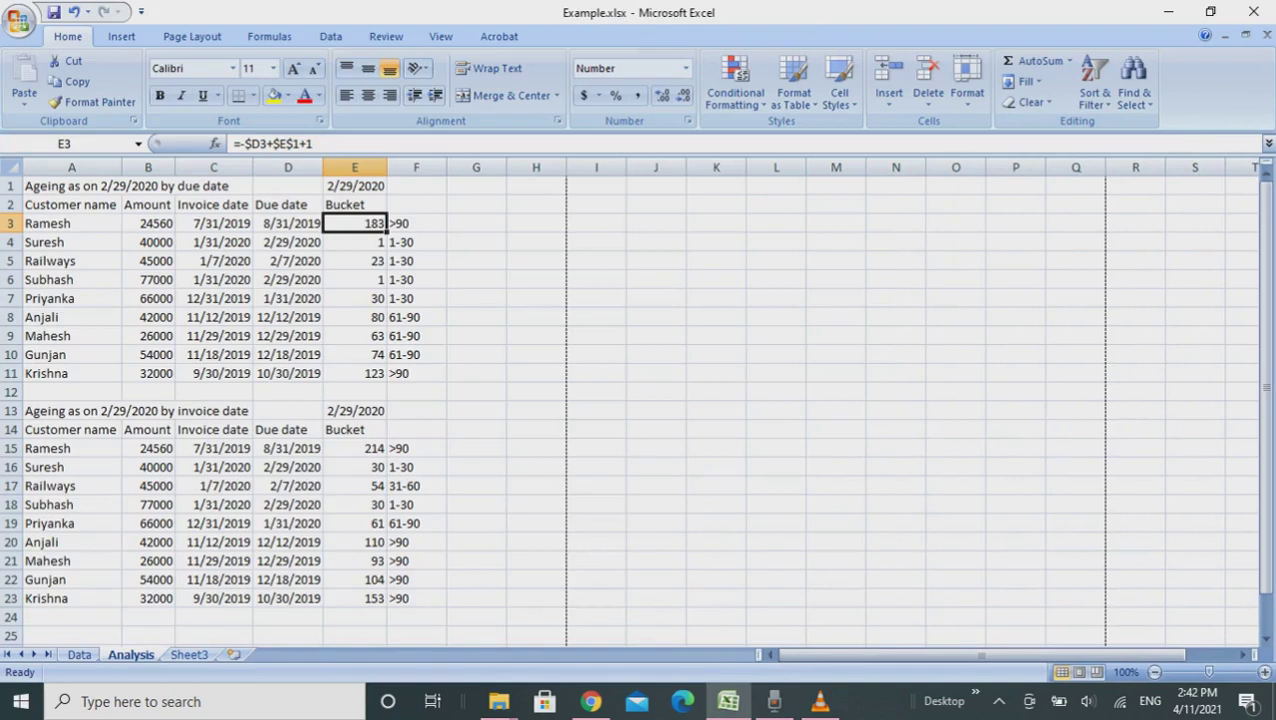
Clear the day-difference formulas in E3:E11 and the bucket formulas in F3:F11 of the due-date ageing table.
{"action": "key", "text": "ctrl+shift+Down"}
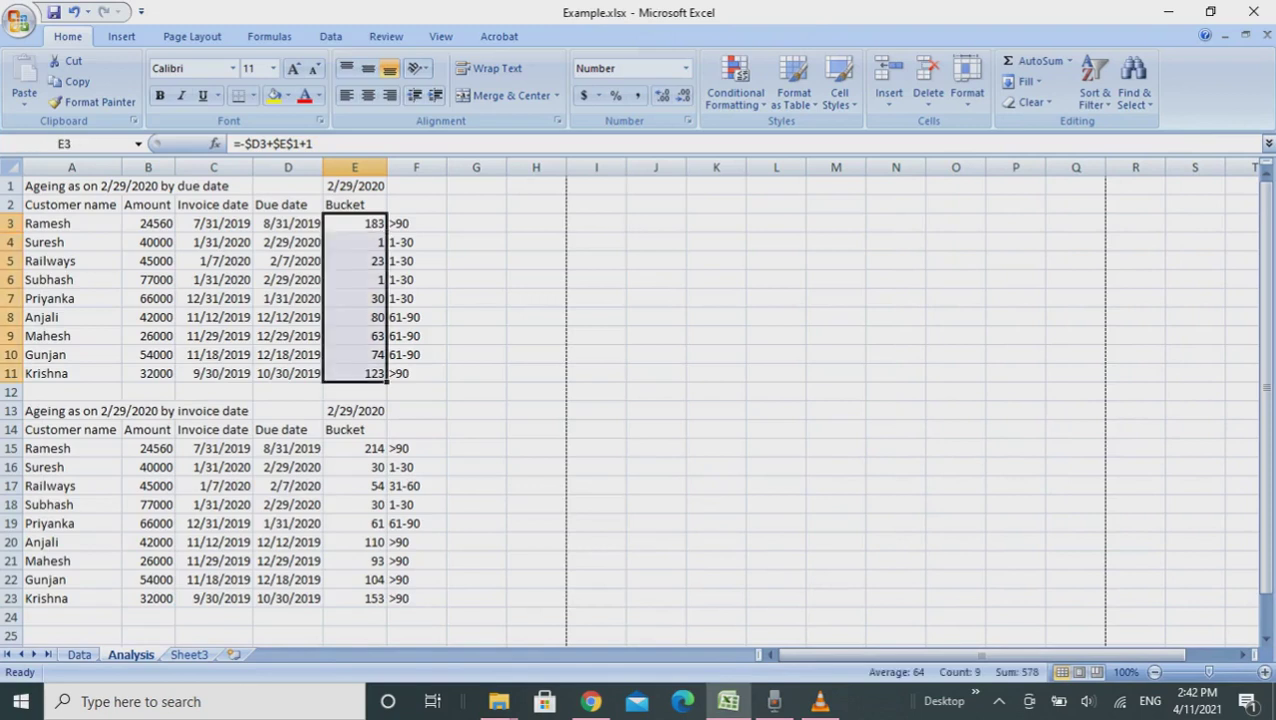
{"action": "key", "text": "Delete"}
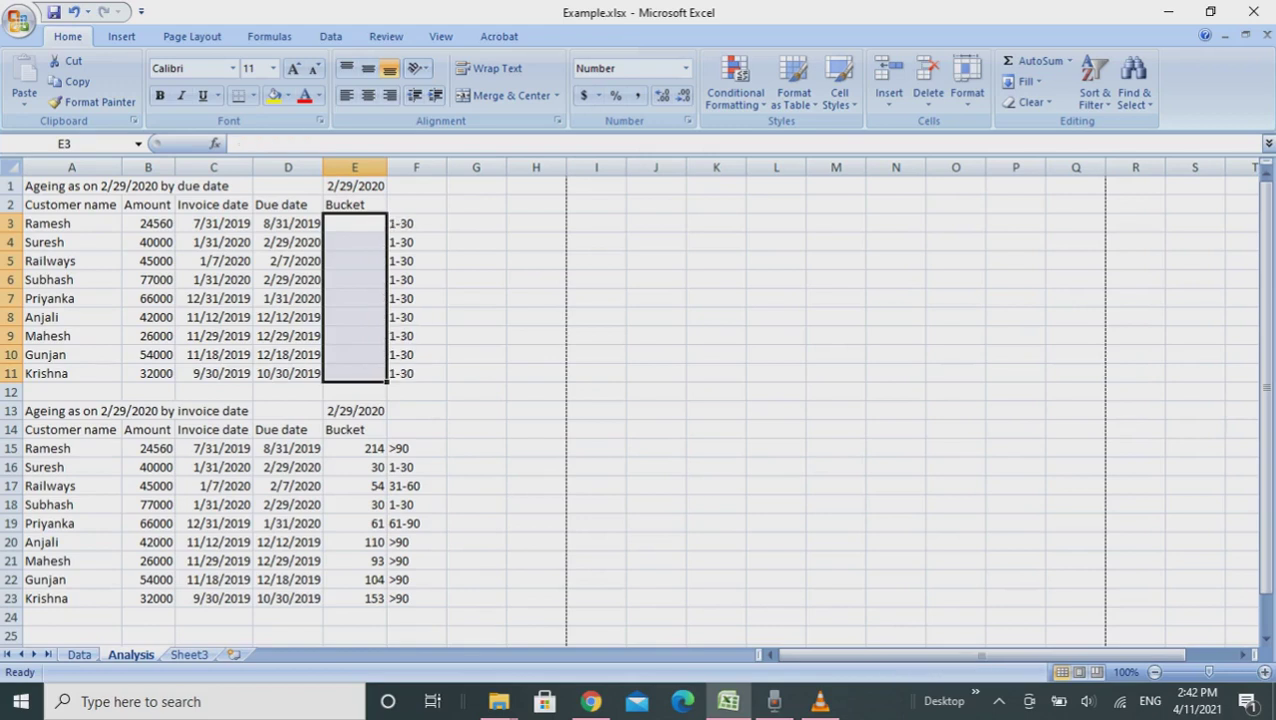
{"action": "left_click", "coordinate": [416, 223]}
{"action": "key", "text": "ctrl+shift+Down"}
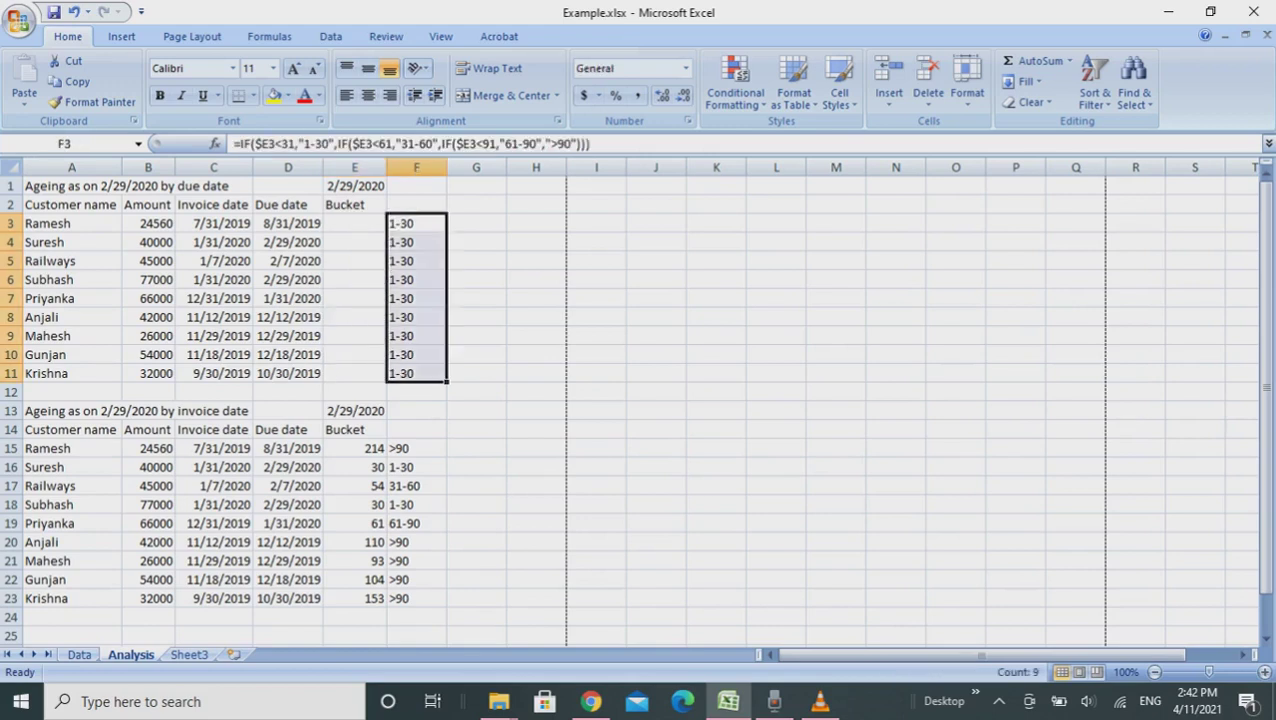
{"action": "key", "text": "Delete"}
Examine the due-date ageing table's column headers, the first customer's invoice and due dates, and the ageing date in E1.
{"action": "left_click", "coordinate": [354, 223]}
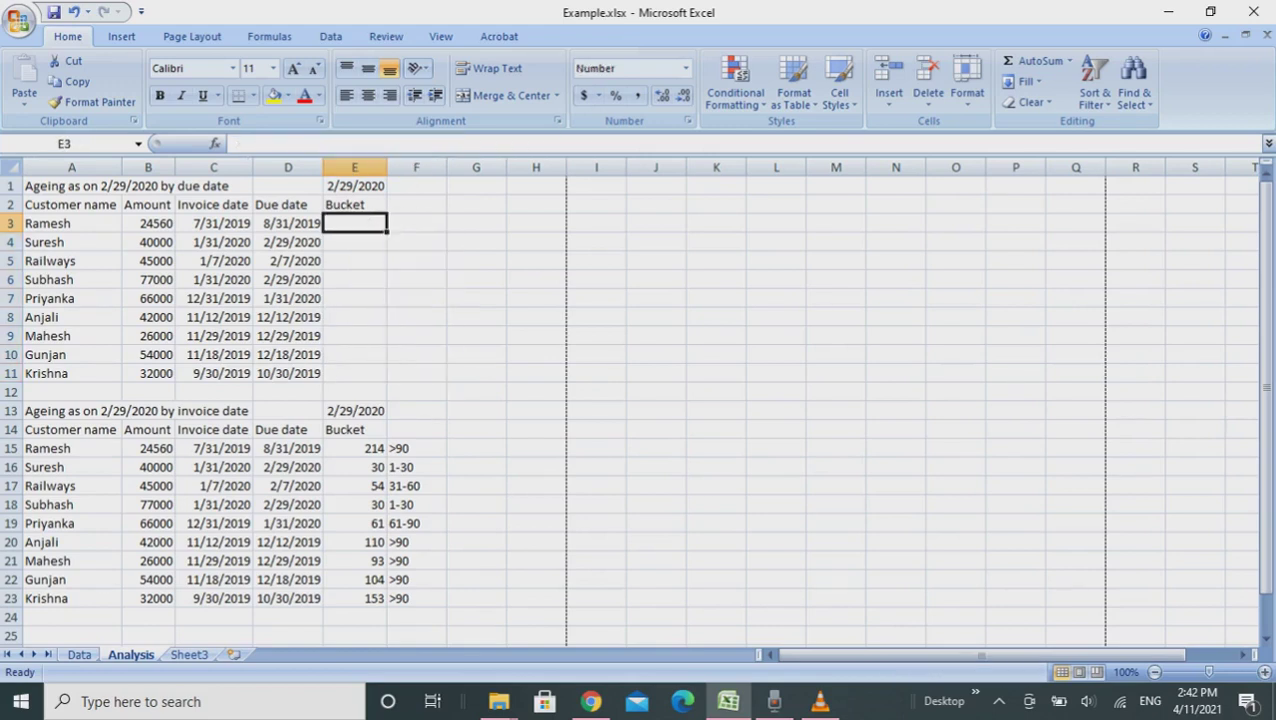
{"action": "key", "text": "Left"}
{"action": "key", "text": "Left"}
{"action": "key", "text": "Left"}
{"action": "key", "text": "Left"}
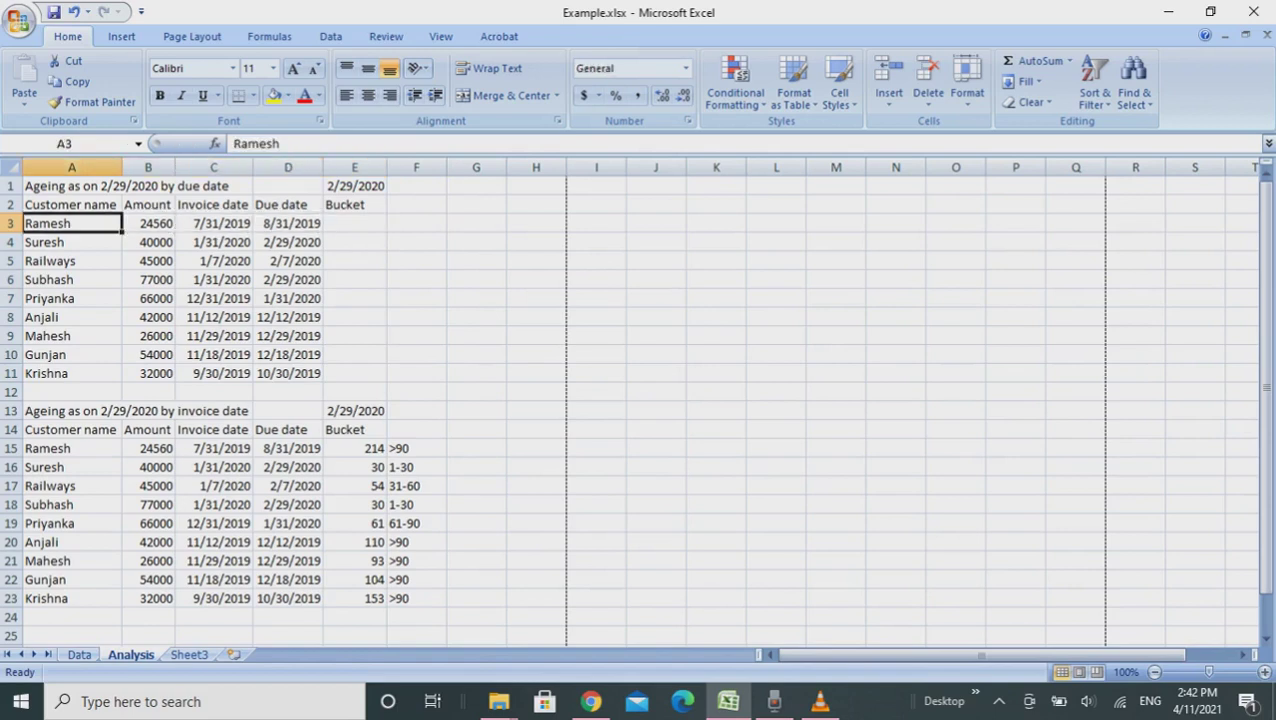
{"action": "key", "text": "Down"}
{"action": "key", "text": "Down"}
{"action": "key", "text": "Up"}
{"action": "key", "text": "Up"}
{"action": "key", "text": "Up"}
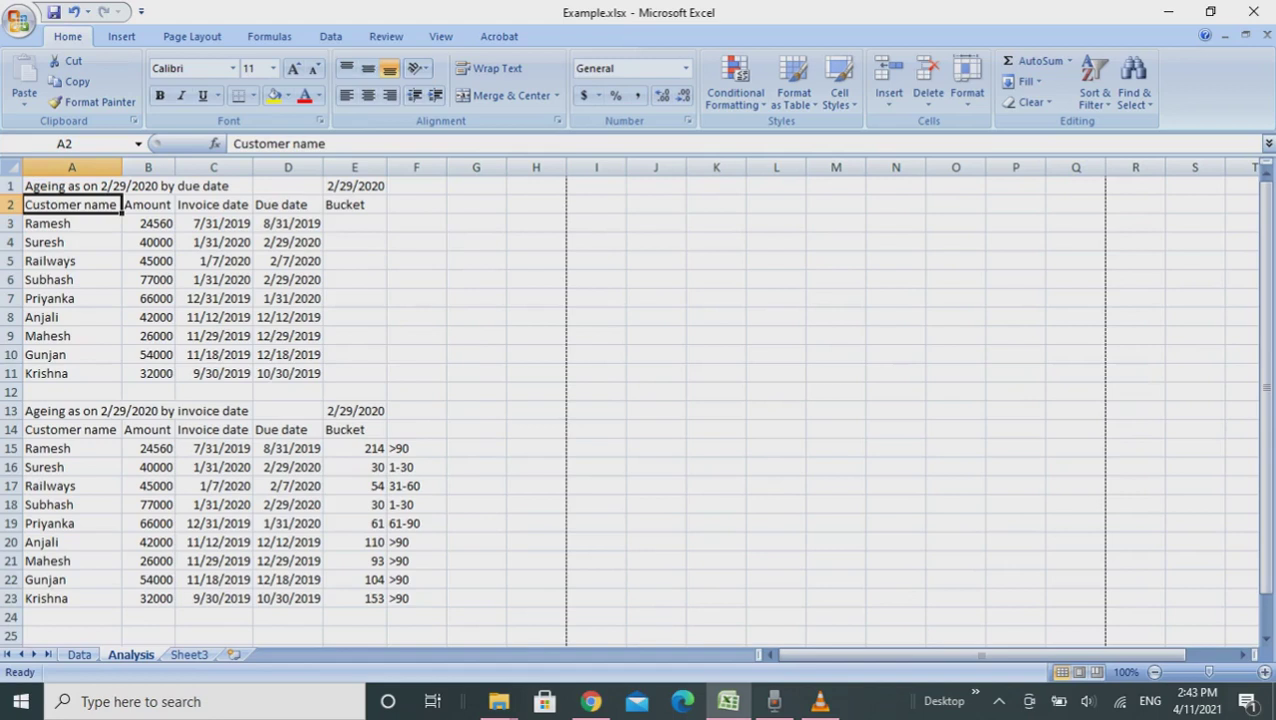
{"action": "key", "text": "ctrl+space"}
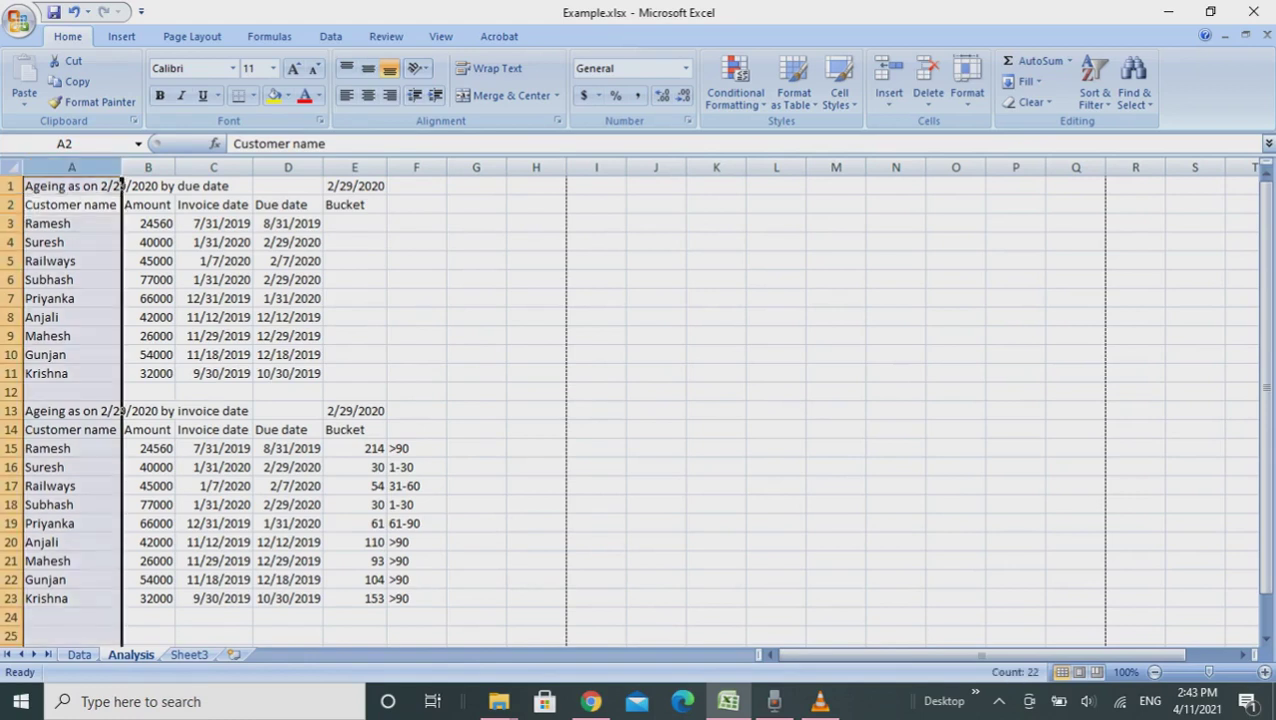
{"action": "left_click", "coordinate": [71, 204]}
{"action": "key", "text": "Right"}
{"action": "key", "text": "Right"}
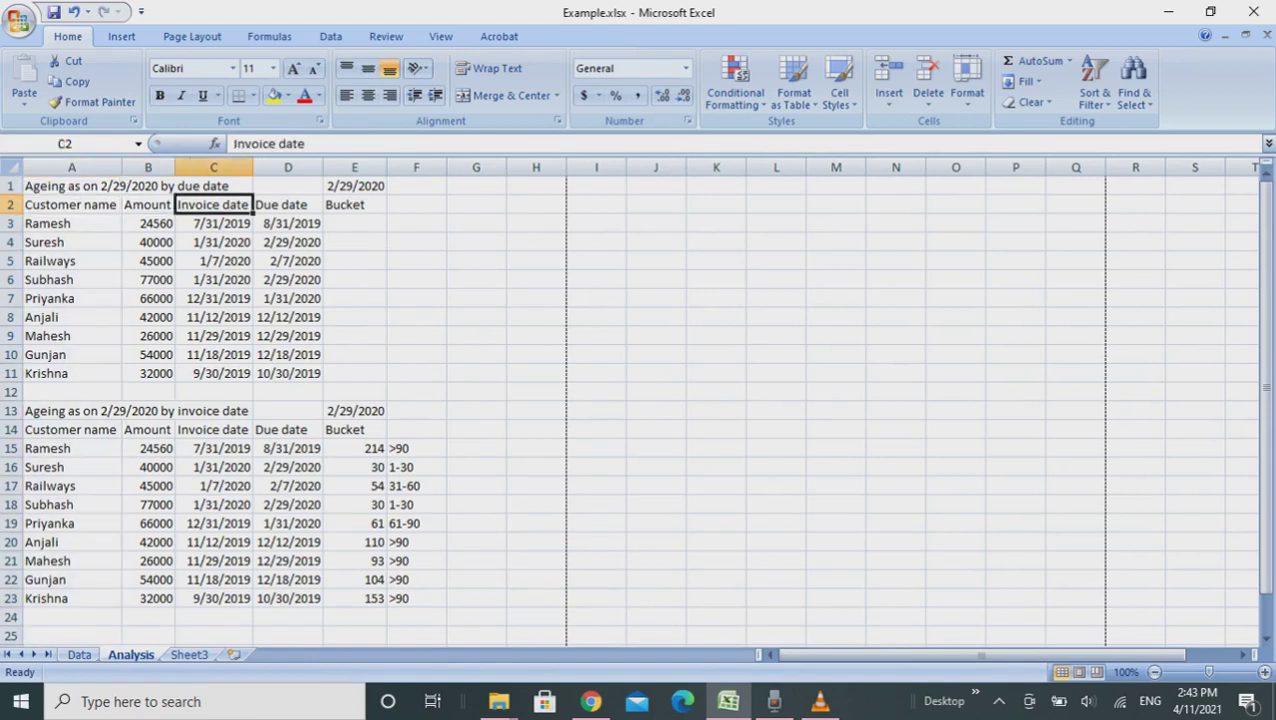
{"action": "key", "text": "Right"}
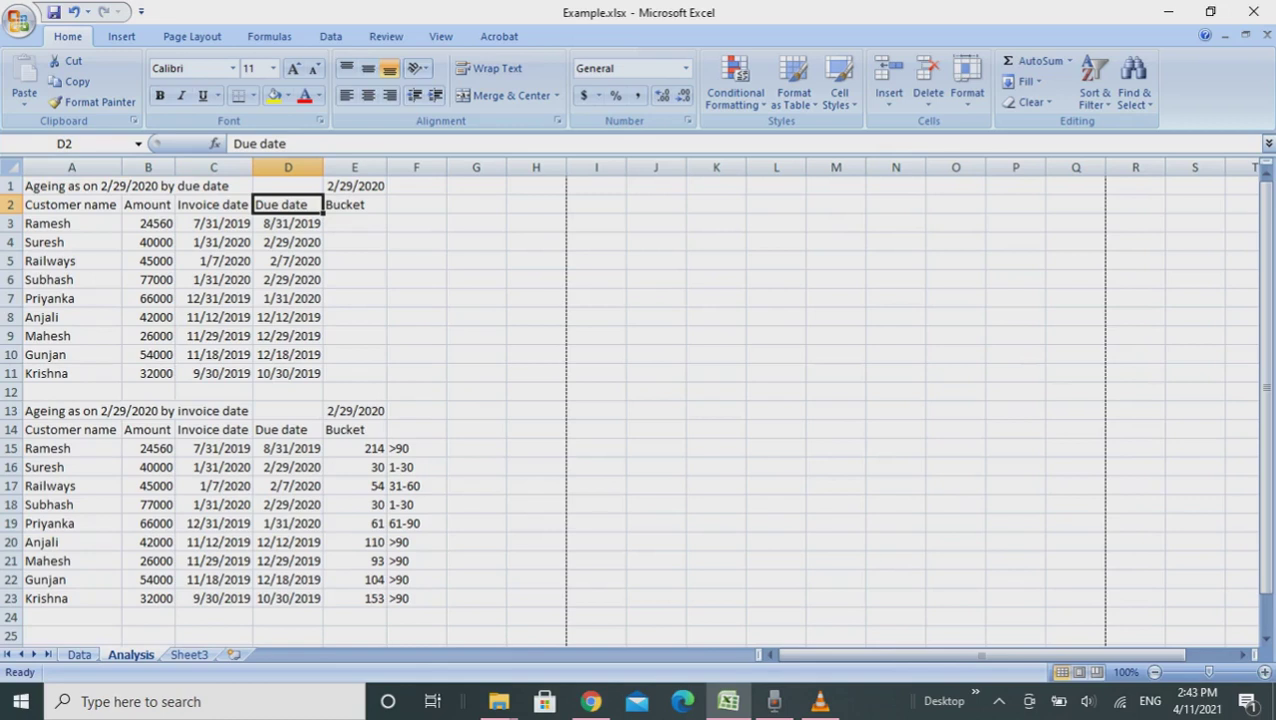
{"action": "key", "text": "Right"}
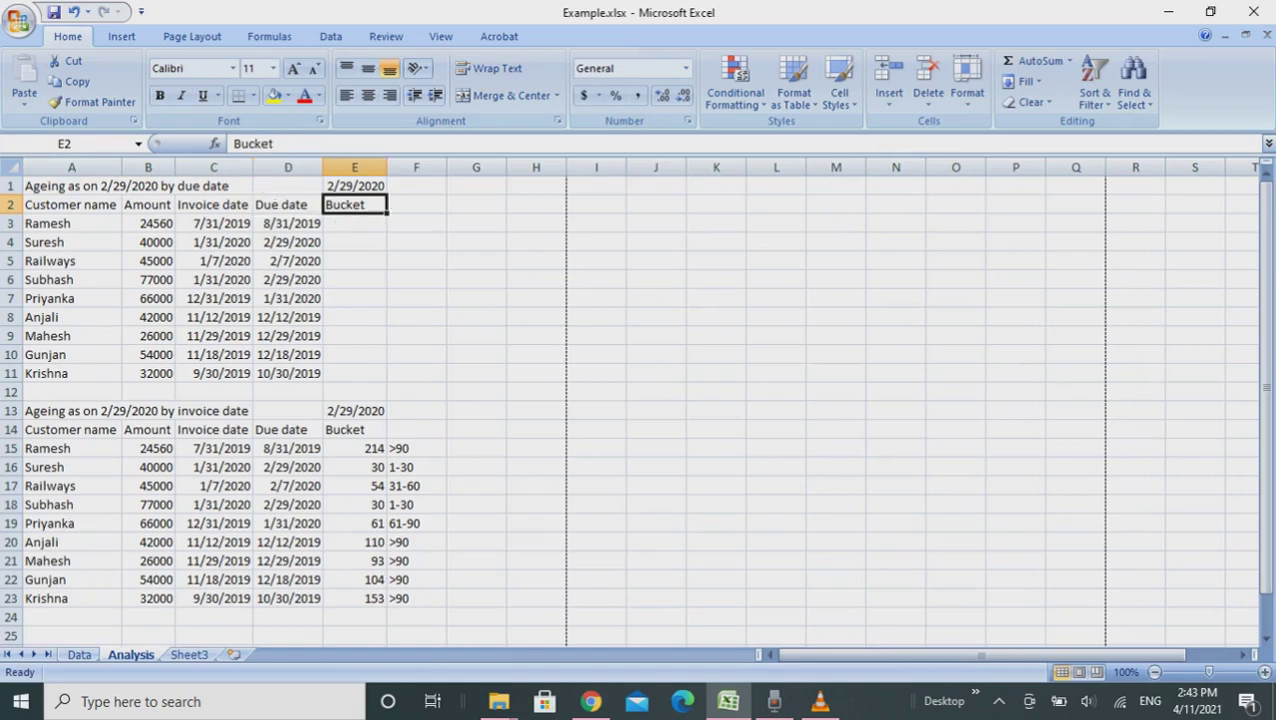
{"action": "key", "text": "Down"}
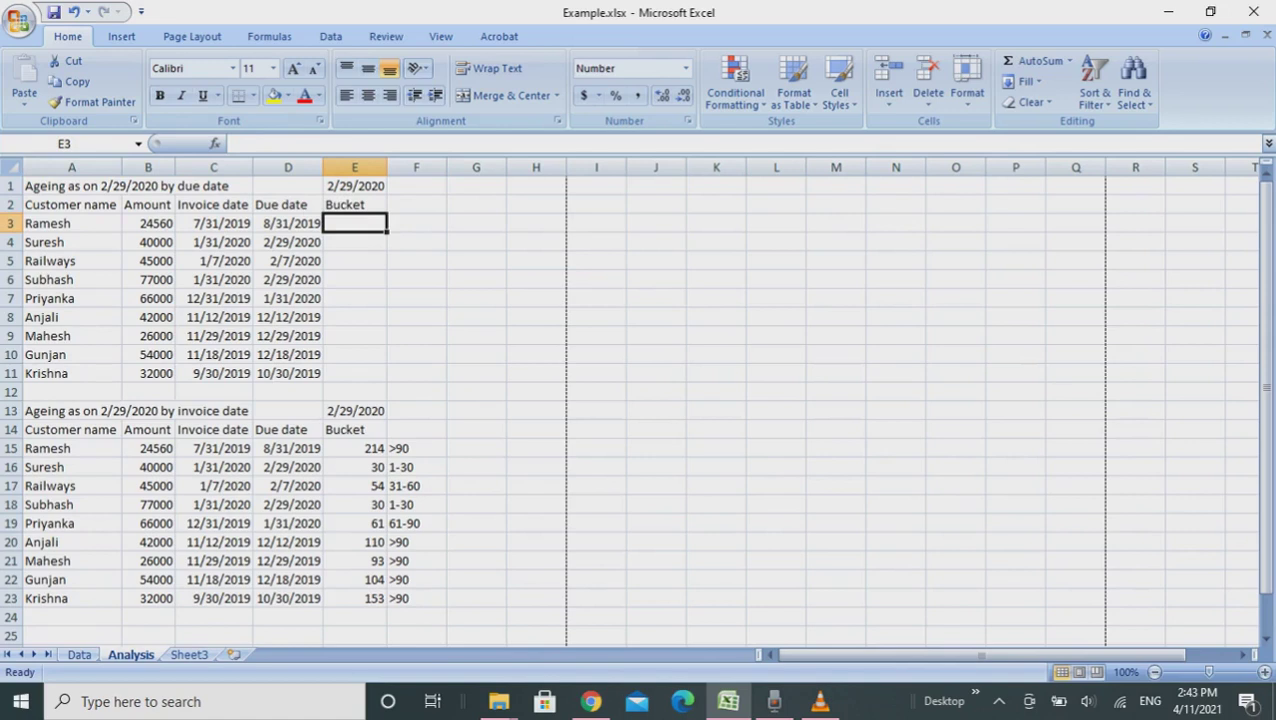
{"action": "key", "text": "Left"}
{"action": "key", "text": "Left"}
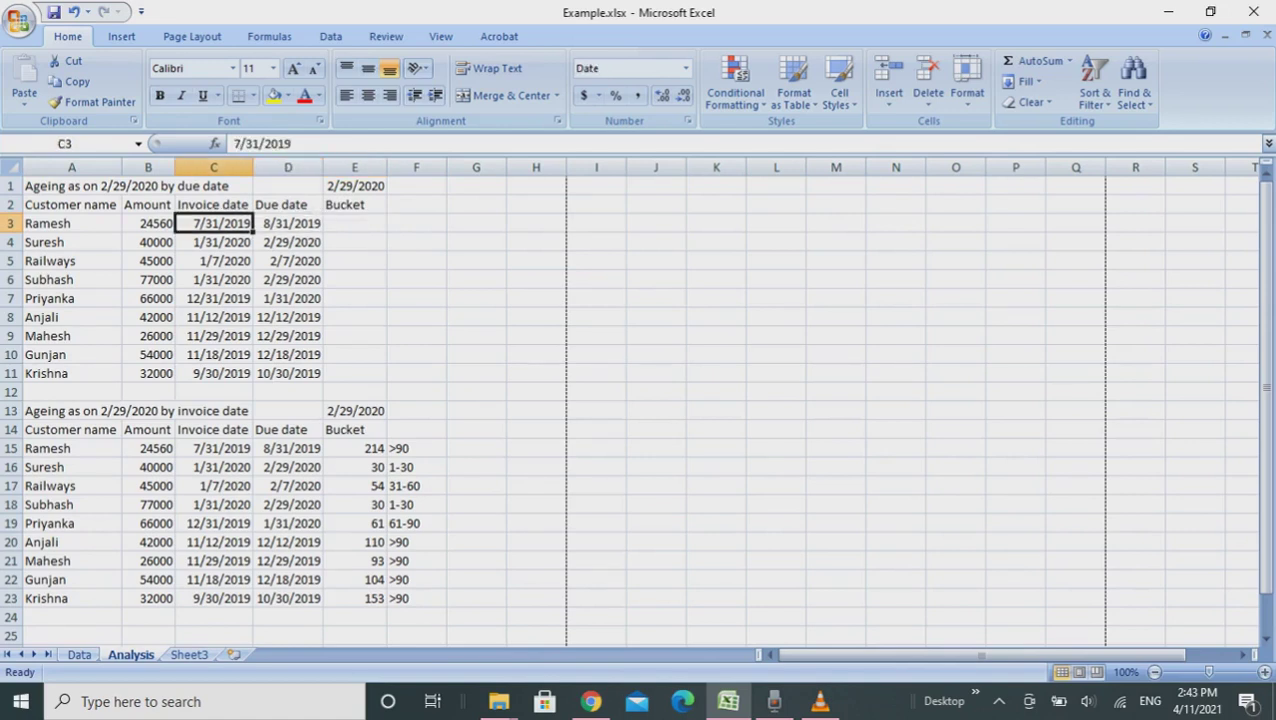
{"action": "key", "text": "Right"}
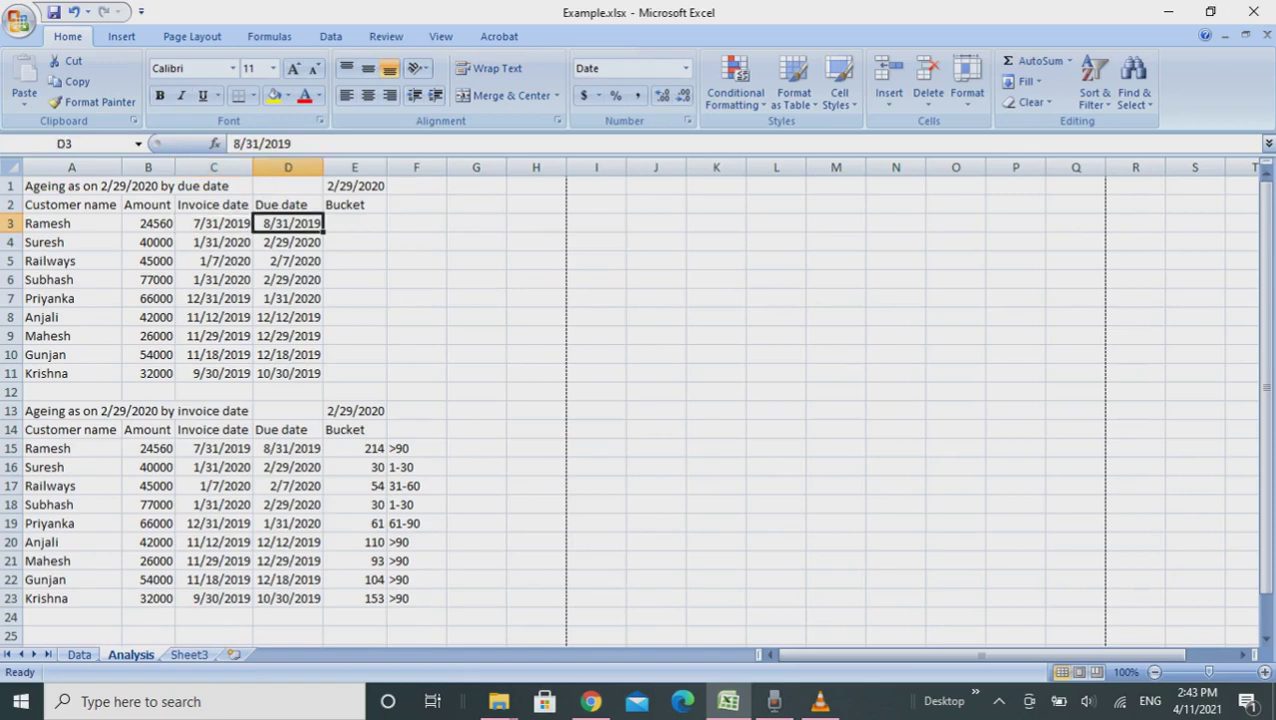
{"action": "key", "text": "Up"}
{"action": "key", "text": "Up"}
{"action": "key", "text": "Right"}
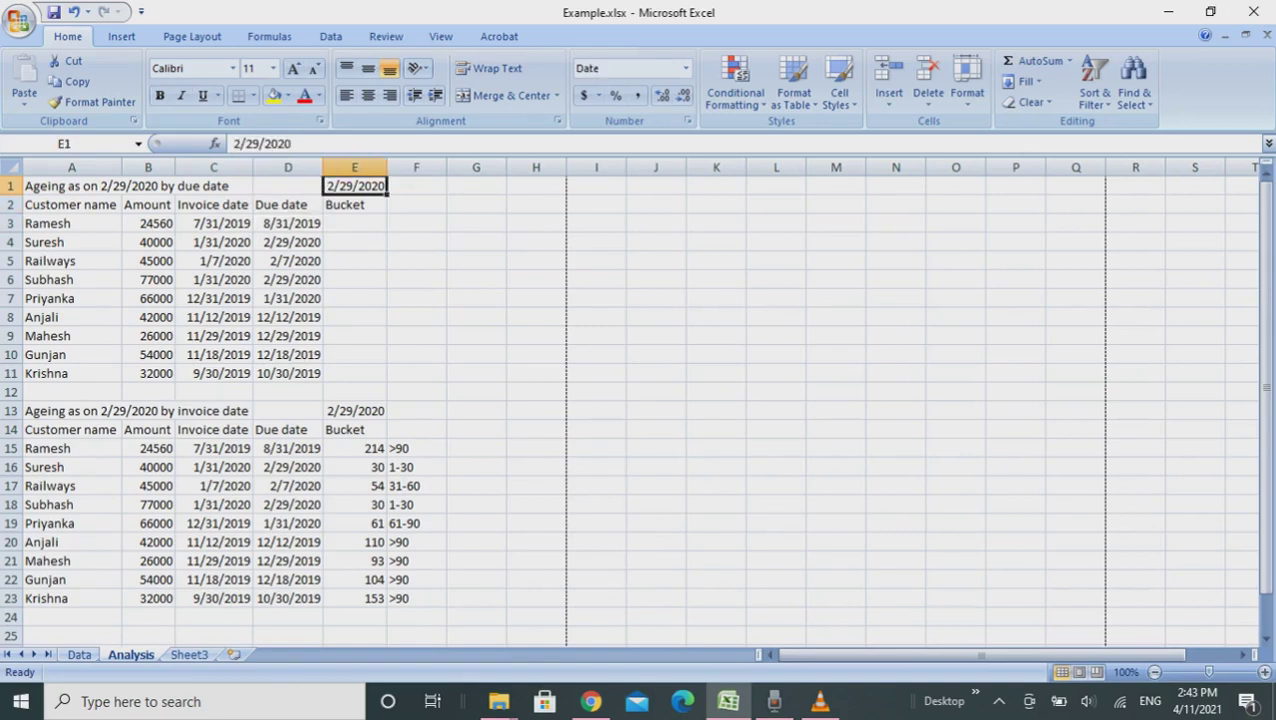
Enter the formula =$E$1-$D3+1 in E3 to calculate the days from the due date to the ageing date.
{"action": "key", "text": "Down"}
{"action": "key", "text": "Down"}
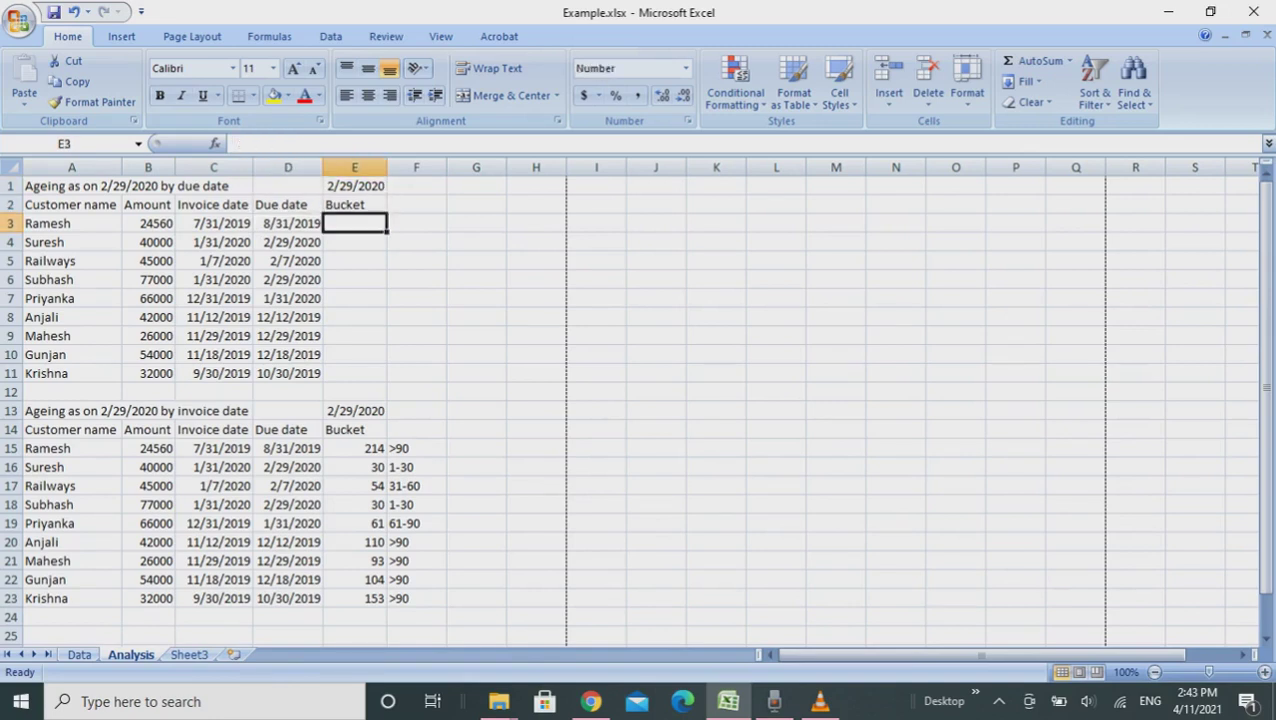
{"action": "type", "text": "="}
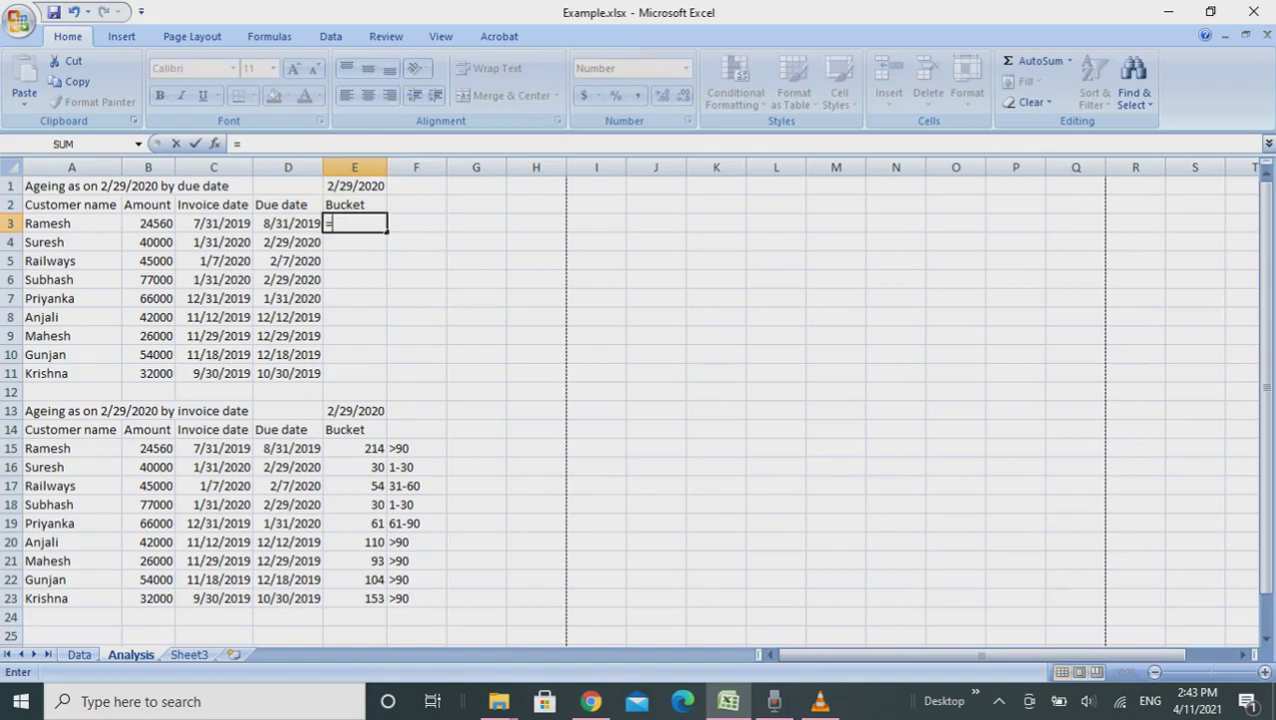
{"action": "key", "text": "Up"}
{"action": "key", "text": "Up"}
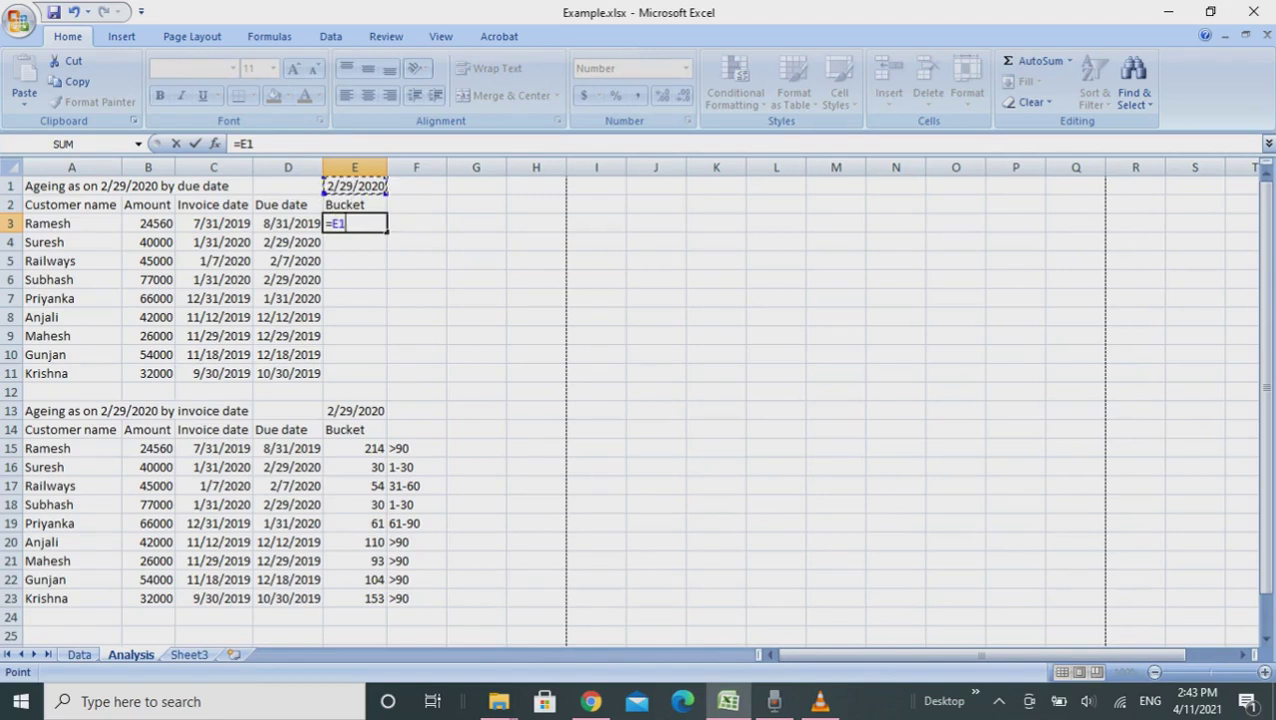
{"action": "key", "text": "F4"}
{"action": "key", "text": "F4"}
{"action": "key", "text": "F4"}
{"action": "key", "text": "F4"}
{"action": "key", "text": "F4"}
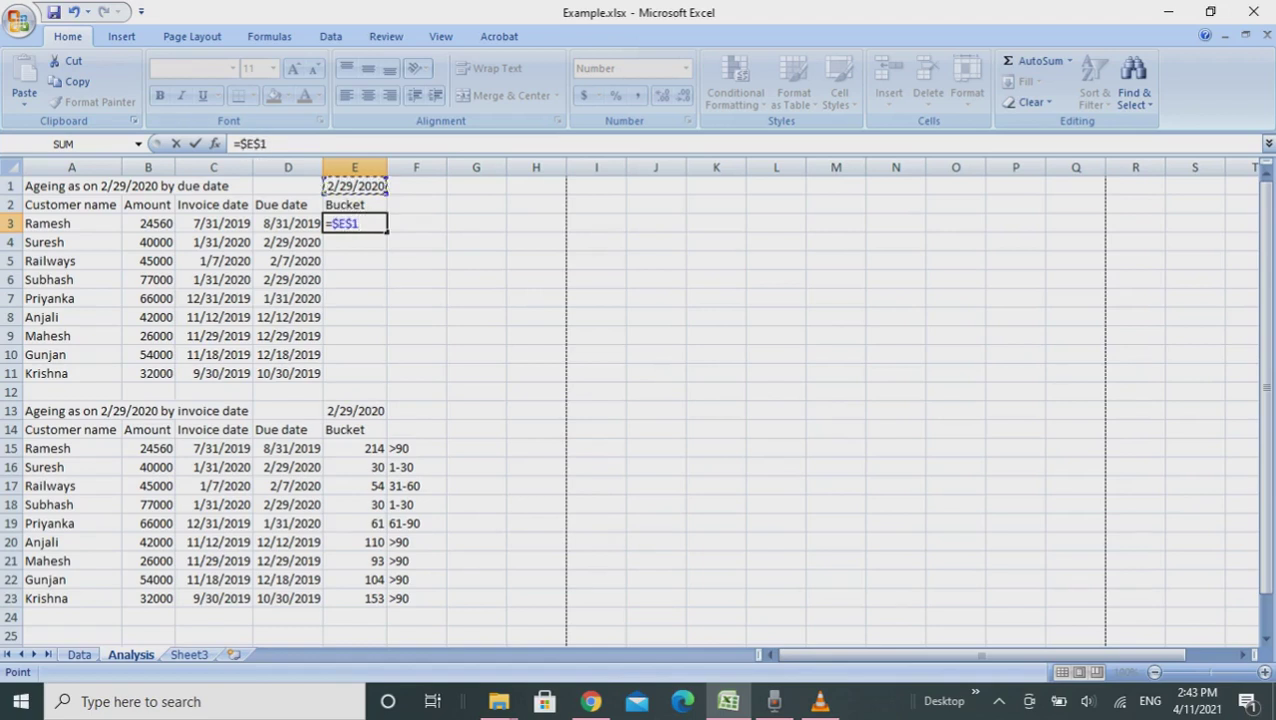
{"action": "type", "text": "-"}
{"action": "key", "text": "Left"}
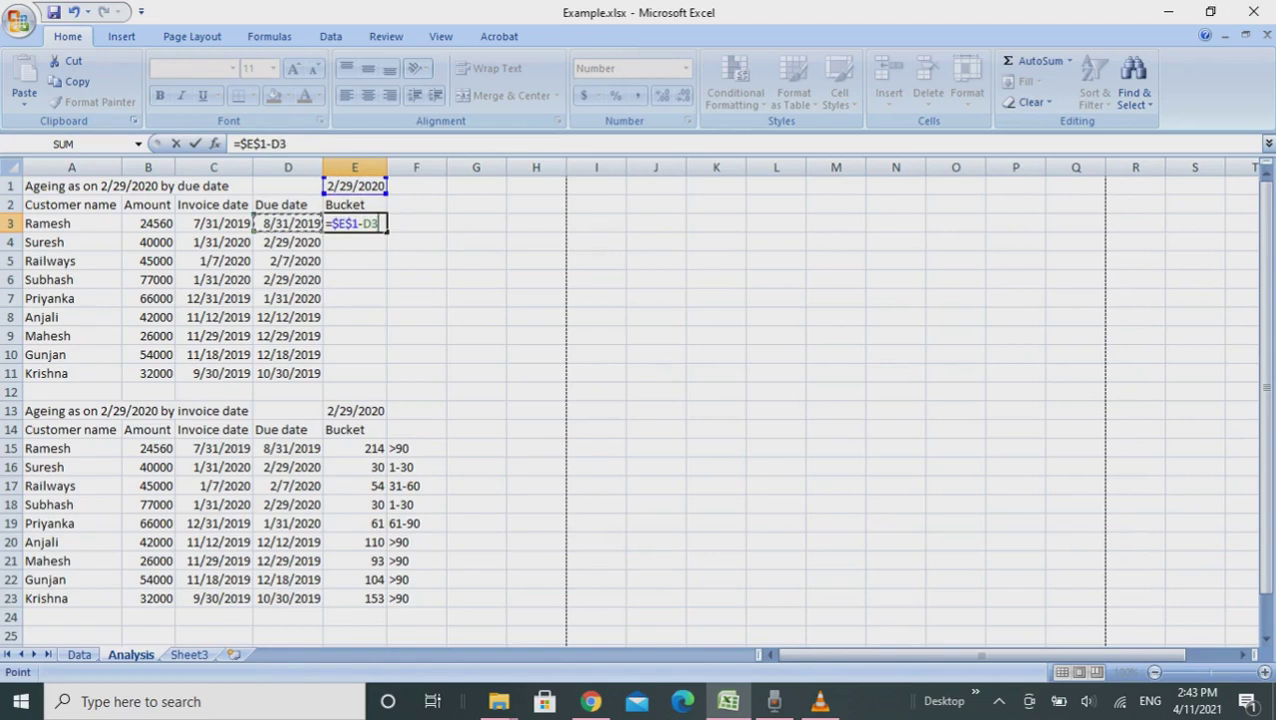
{"action": "key", "text": "F4"}
{"action": "key", "text": "F4"}
{"action": "key", "text": "F4"}
{"action": "type", "text": "+1"}
{"action": "key", "text": "Return"}
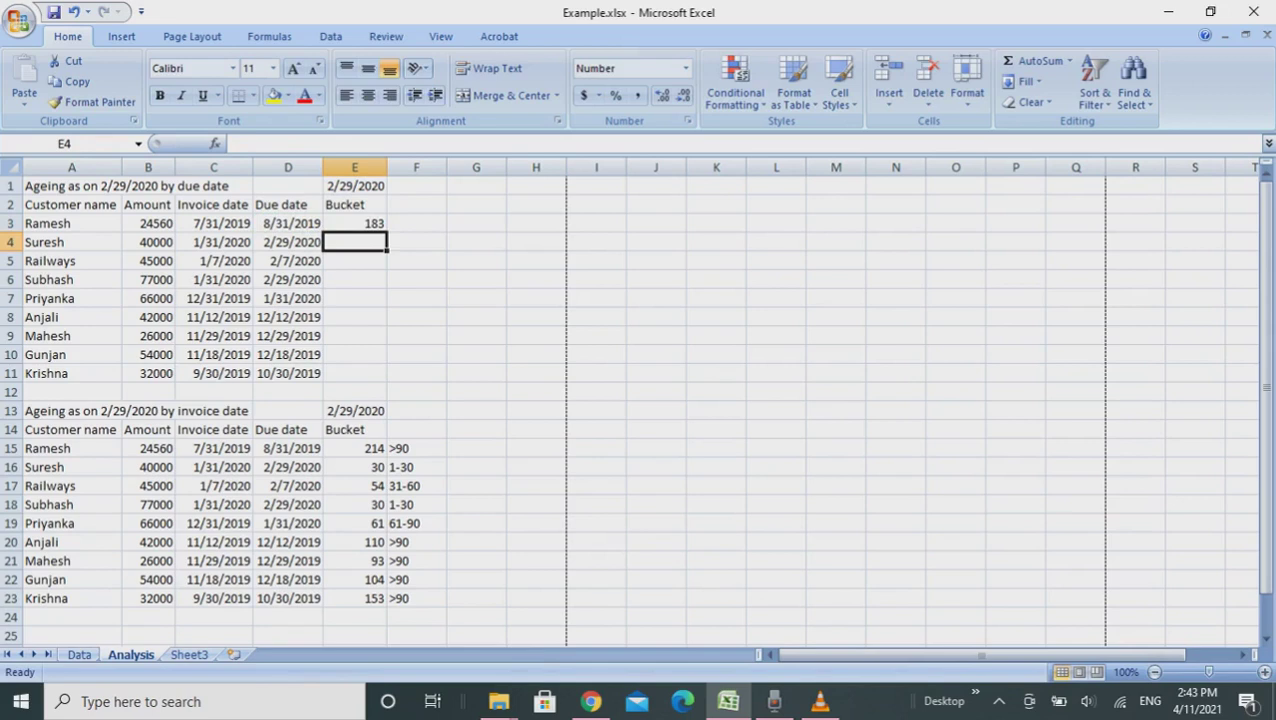
Review the day-difference formula in E3, copy it into E4:E11 with Paste Special set to All, and check the copied formula.
{"action": "left_click", "coordinate": [355, 223]}
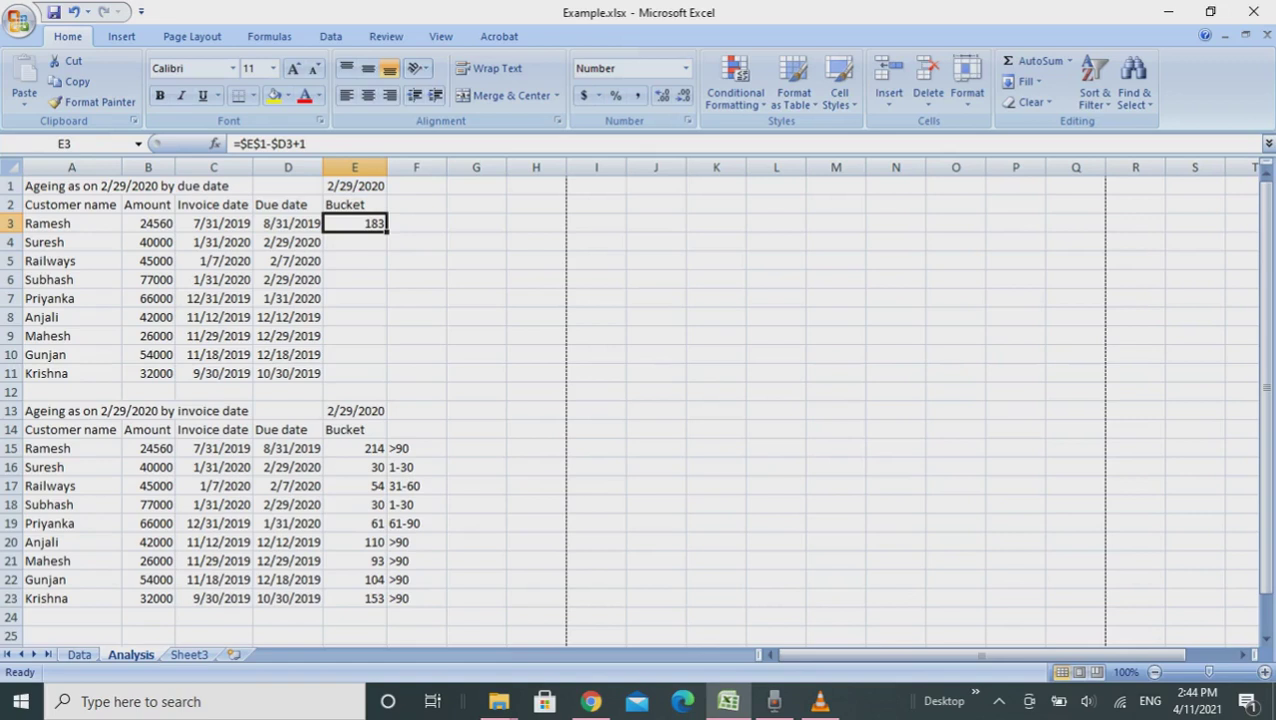
{"action": "key", "text": "F2"}
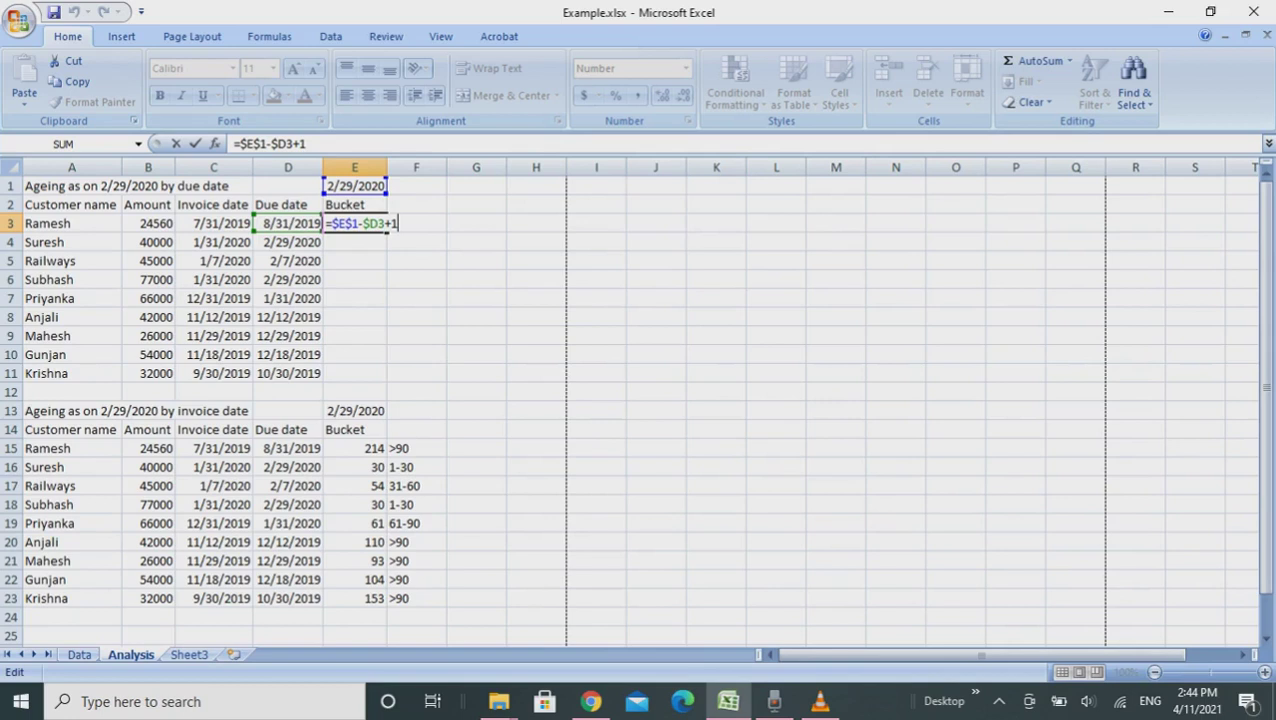
{"action": "key", "text": "Return"}
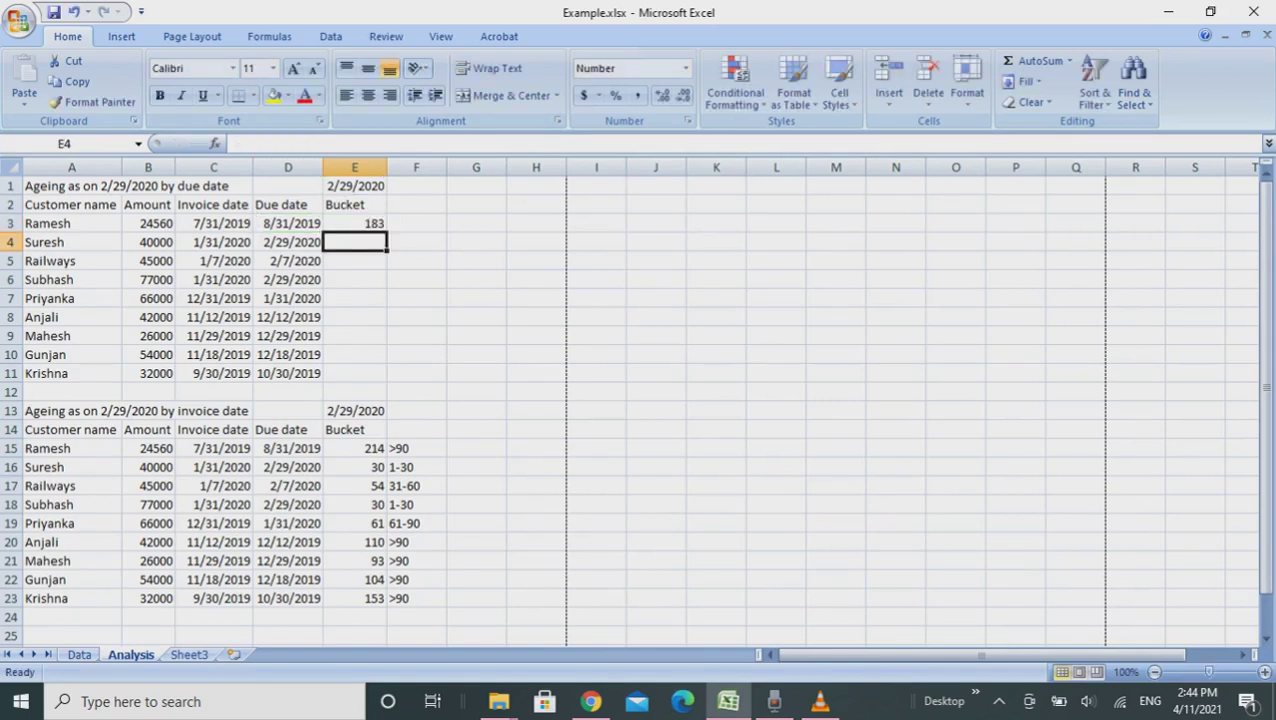
{"action": "key", "text": "Up"}
{"action": "key", "text": "ctrl+c"}
{"action": "key", "text": "Down"}
{"action": "key", "text": "shift+Down"}
{"action": "key", "text": "shift+Down"}
{"action": "key", "text": "shift+Down"}
{"action": "key", "text": "shift+Down"}
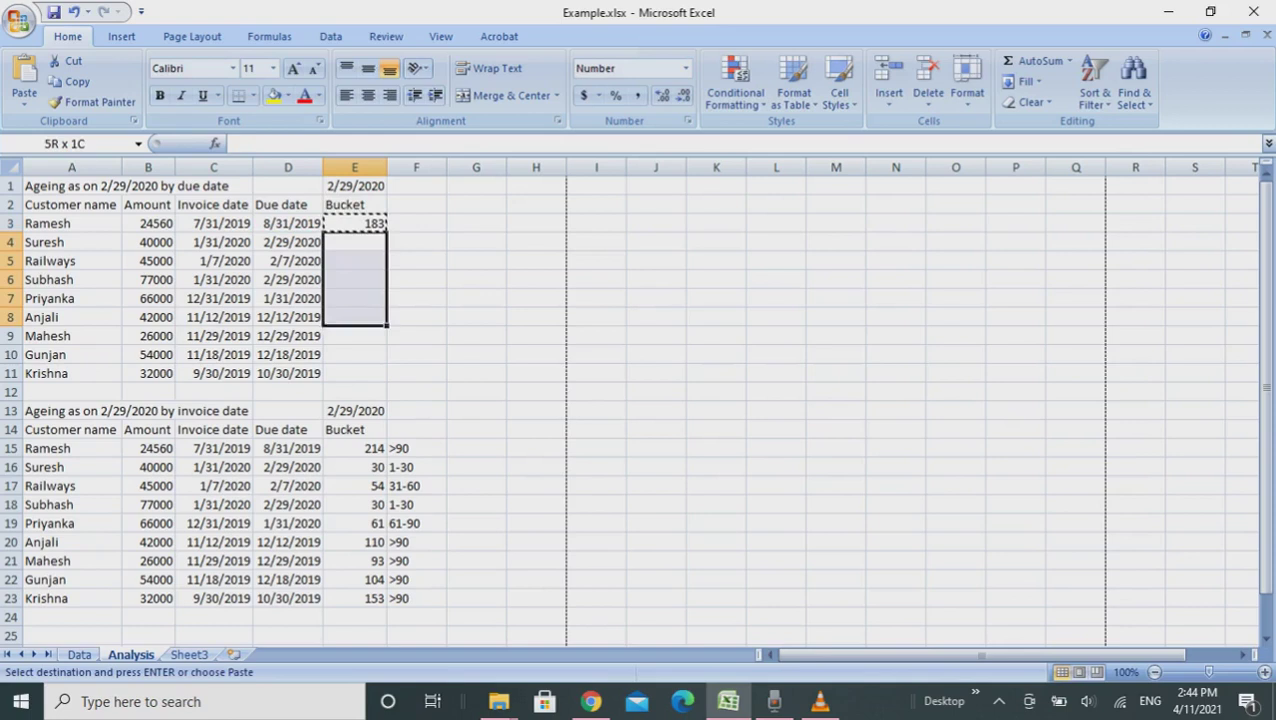
{"action": "key", "text": "alt+e"}
{"action": "key", "text": "s"}
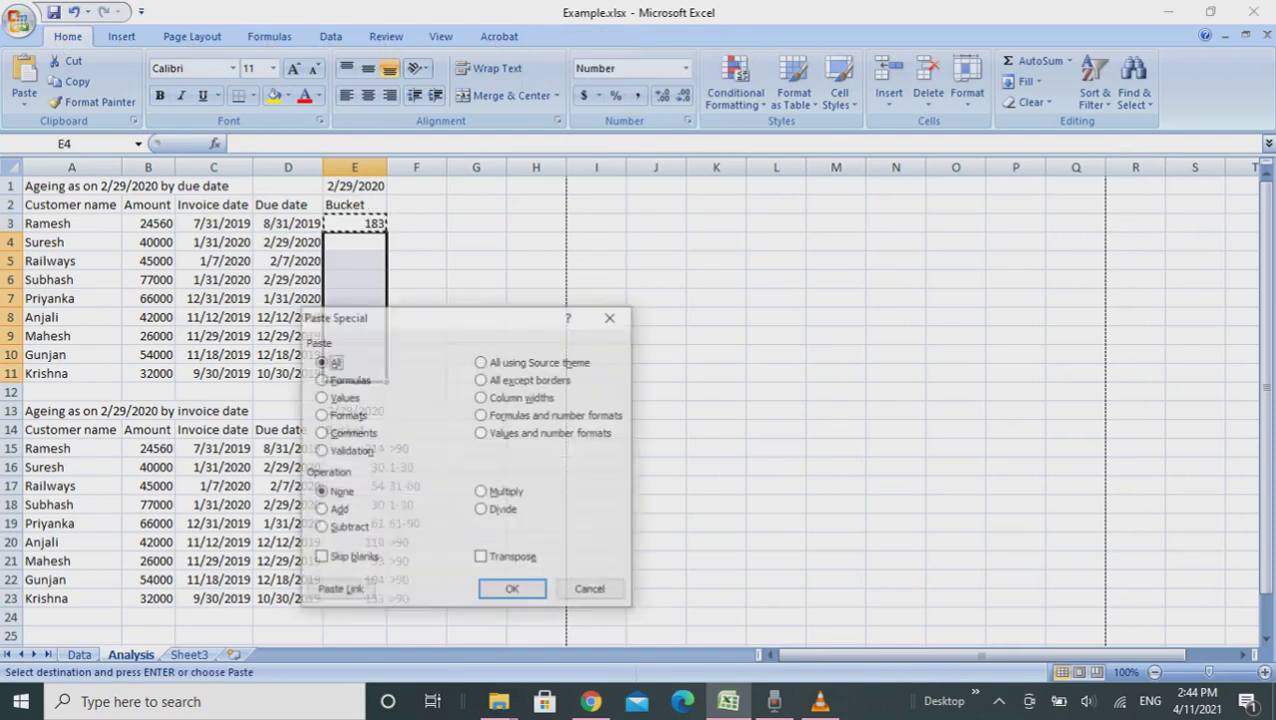
{"action": "key", "text": "Return"}
{"action": "key", "text": "Escape"}
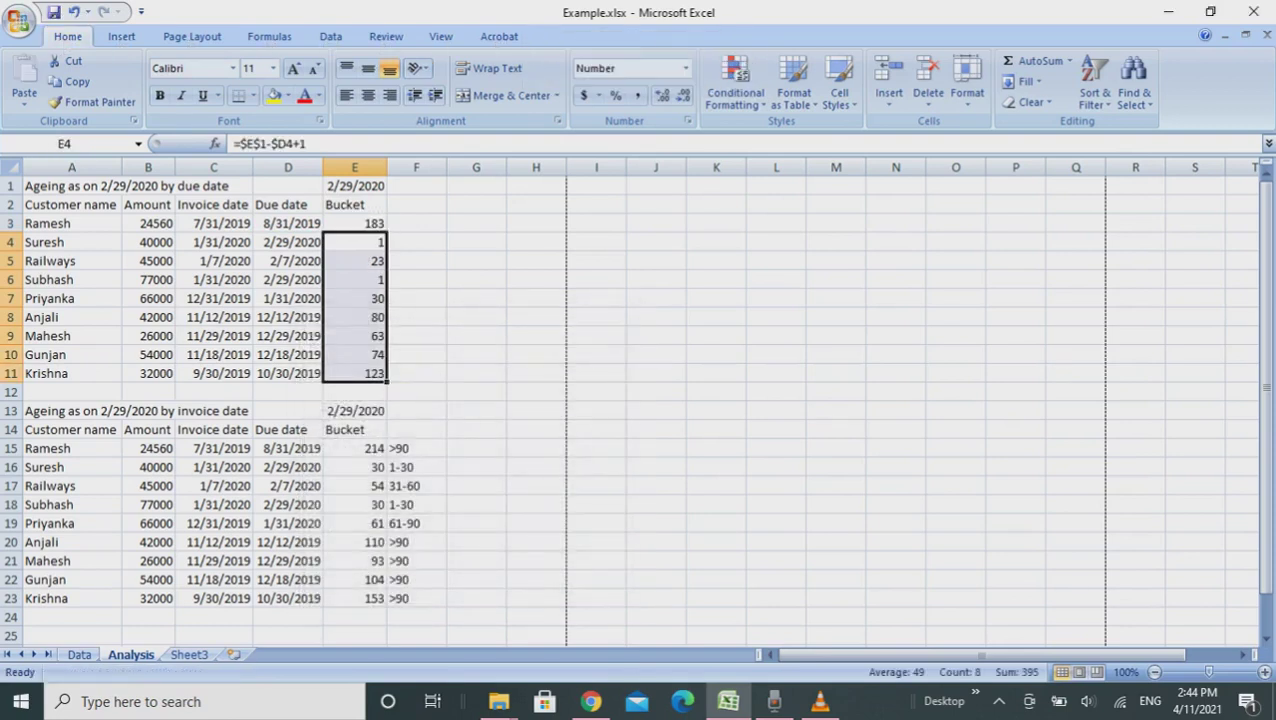
{"action": "key", "text": "Down"}
{"action": "key", "text": "Up"}
{"action": "key", "text": "Up"}
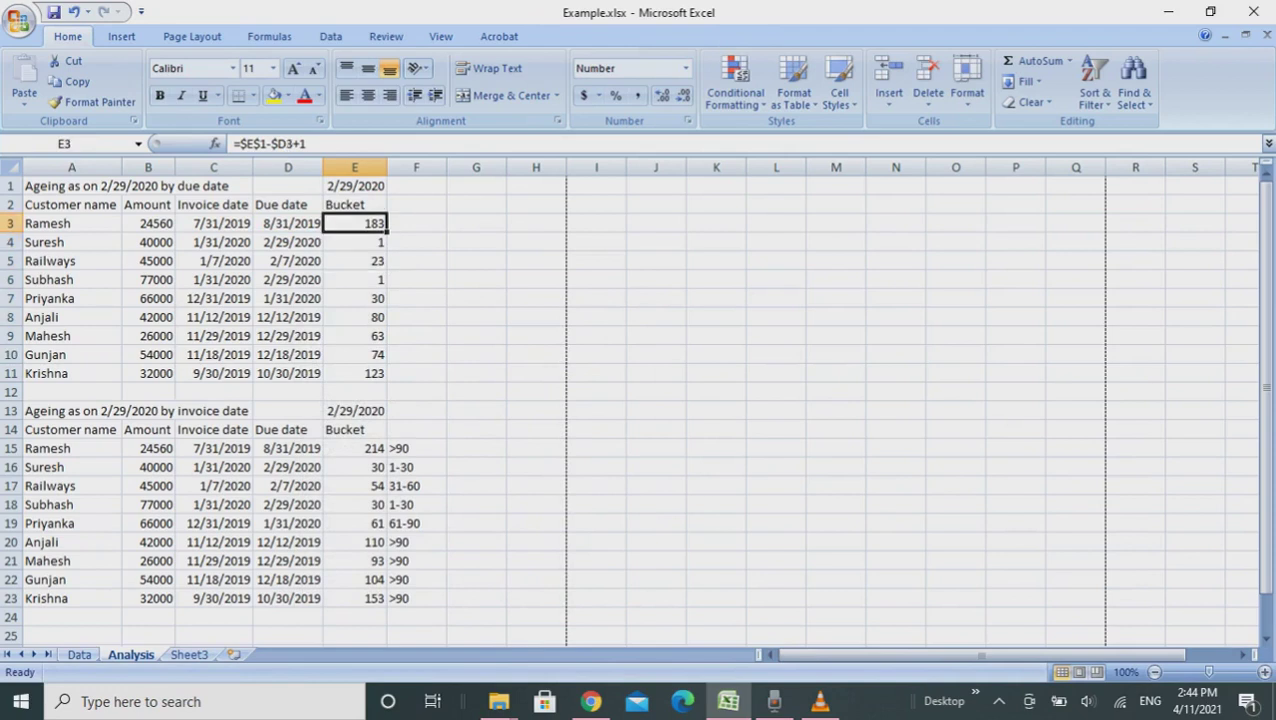
{"action": "key", "text": "Down"}
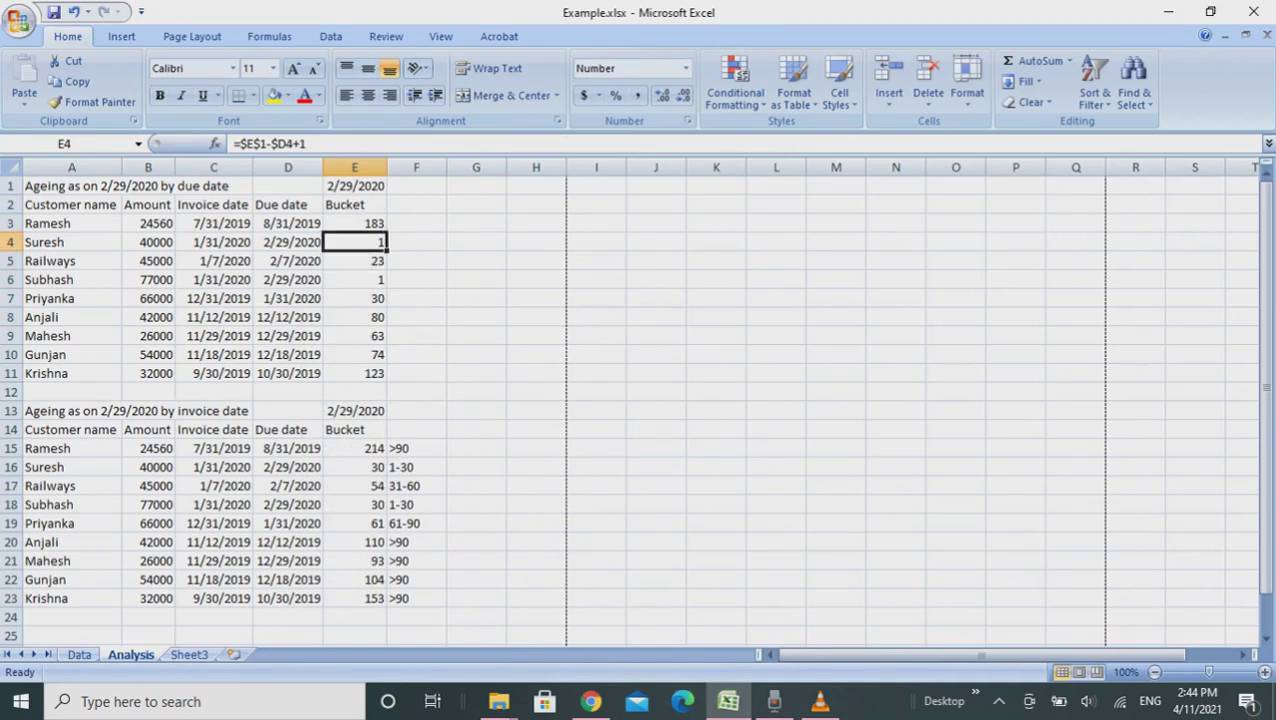
Set the due-date ageing table's headers to Difference in E2 and Bucket in F2.
{"action": "key", "text": "Up"}
{"action": "key", "text": "Right"}
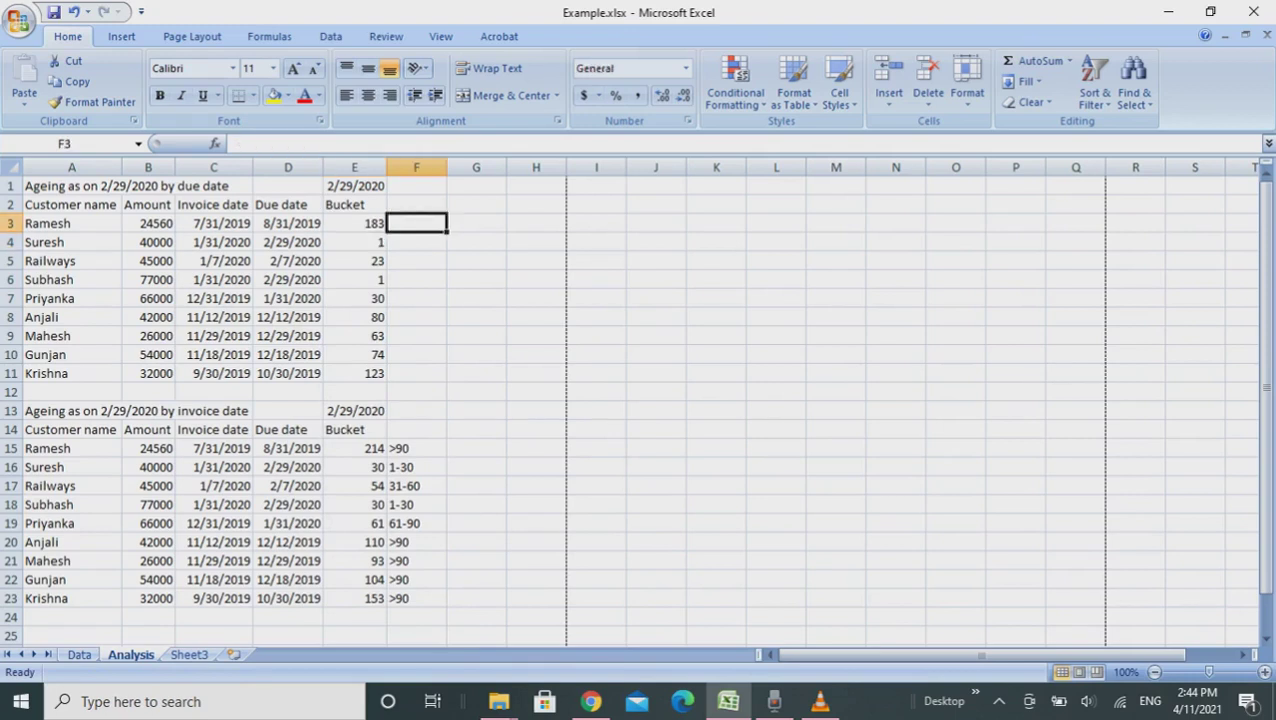
{"action": "key", "text": "Up"}
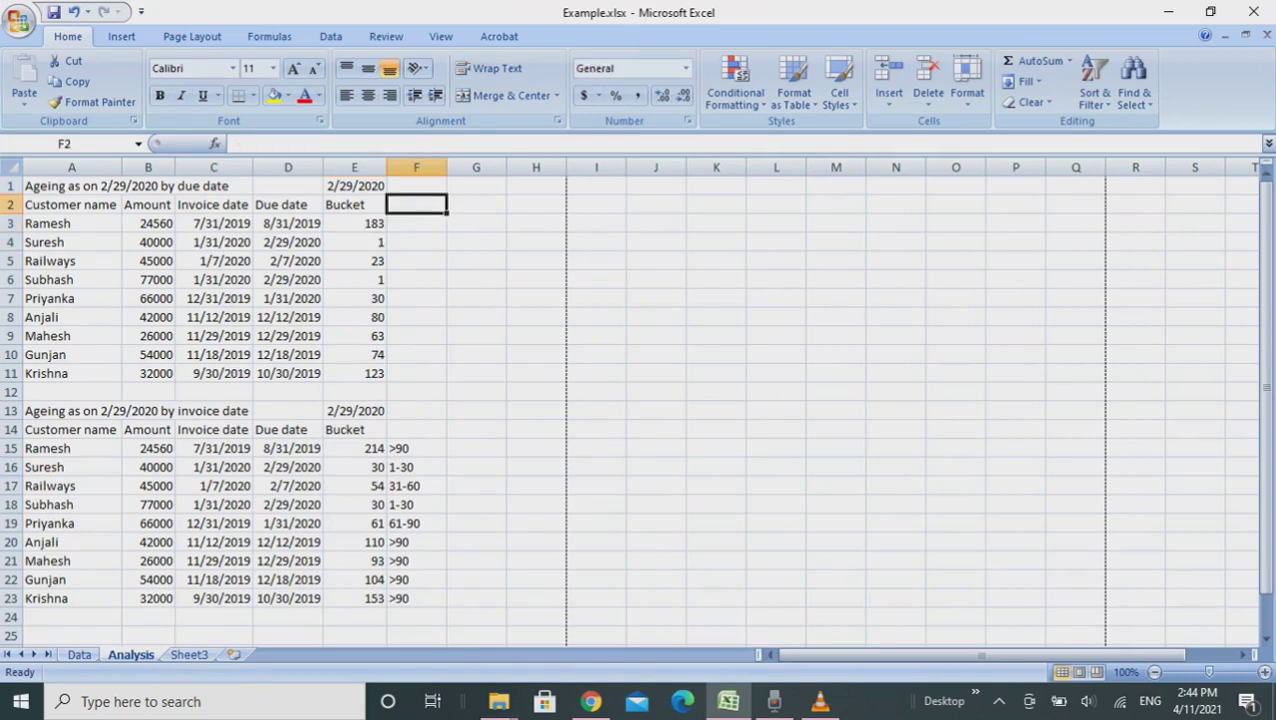
{"action": "key", "text": "Left"}
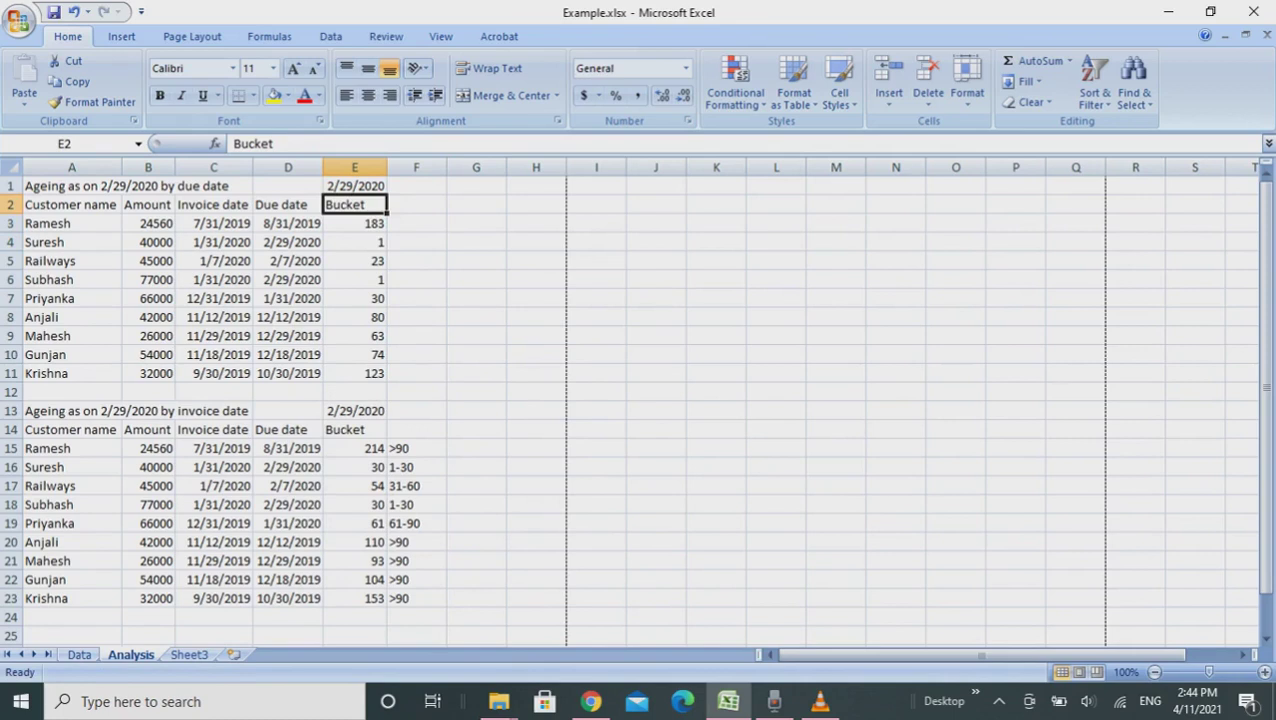
{"action": "type", "text": "Differen"}
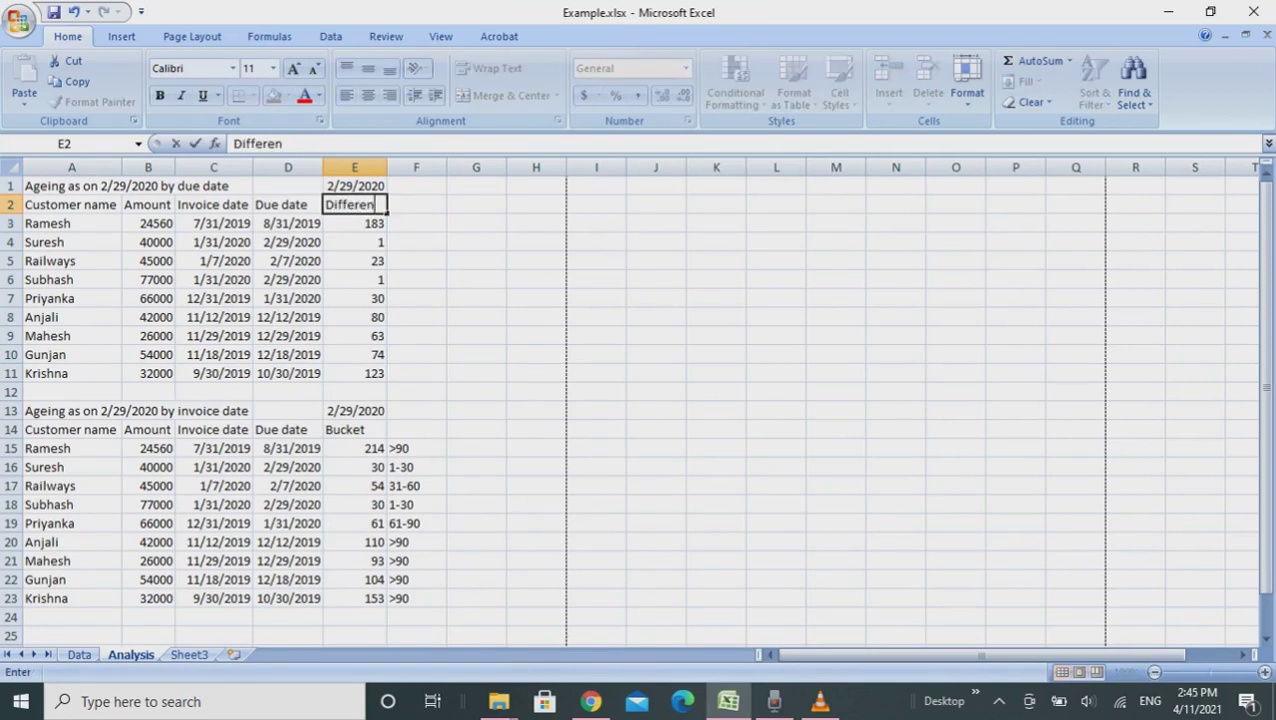
{"action": "type", "text": "ce"}
{"action": "key", "text": "Right"}
{"action": "type", "text": "B"}
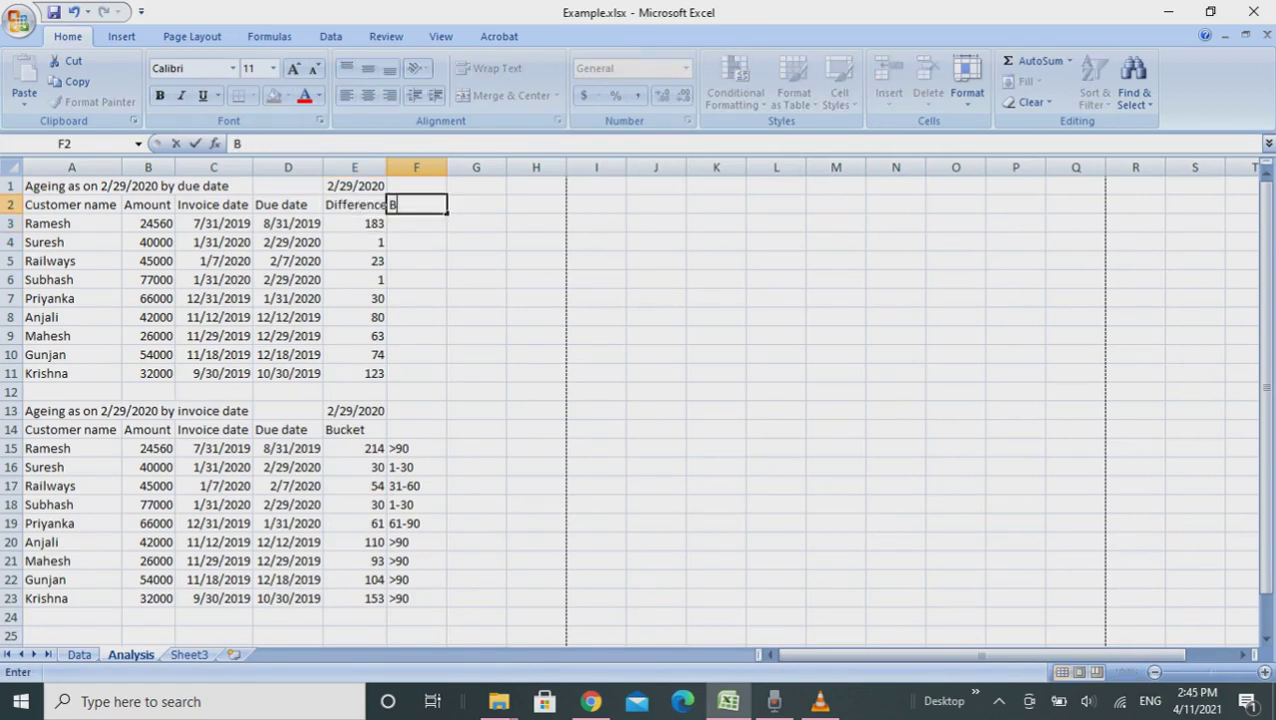
{"action": "type", "text": "ucket"}
{"action": "key", "text": "Return"}
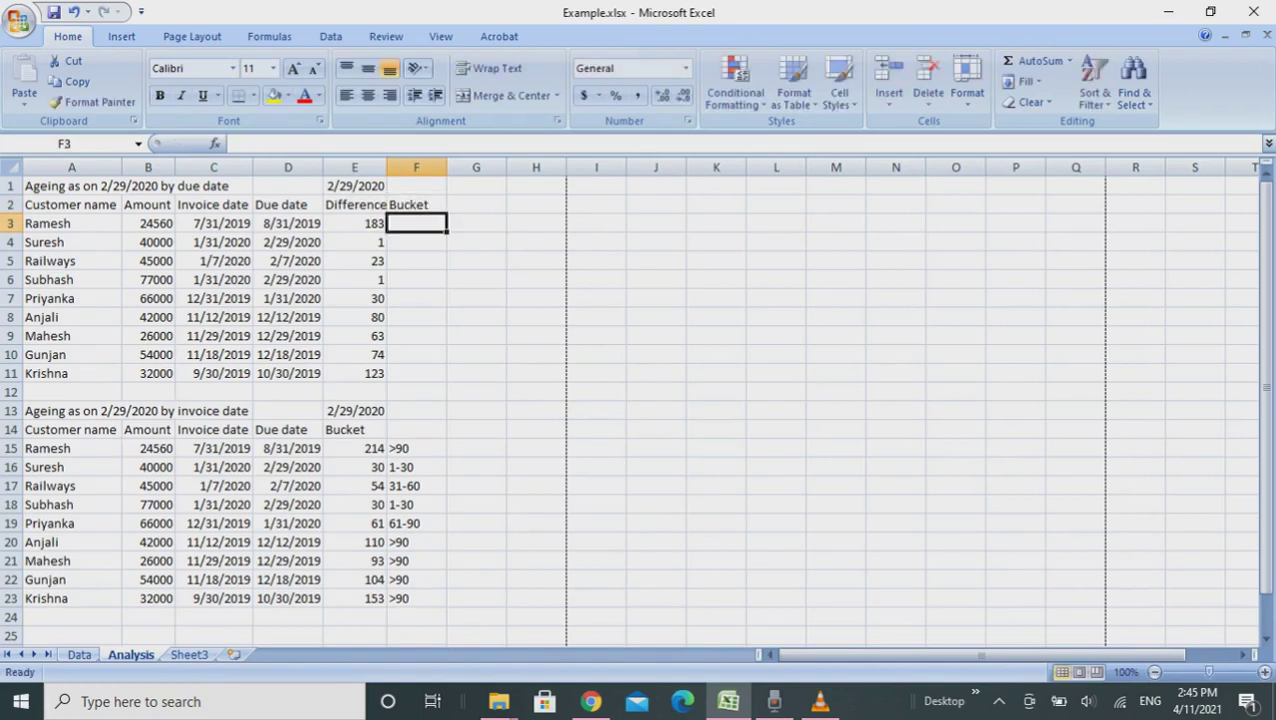
Begin an IF formula in F3 that returns "1-30" when $E3<31.
{"action": "type", "text": "="}
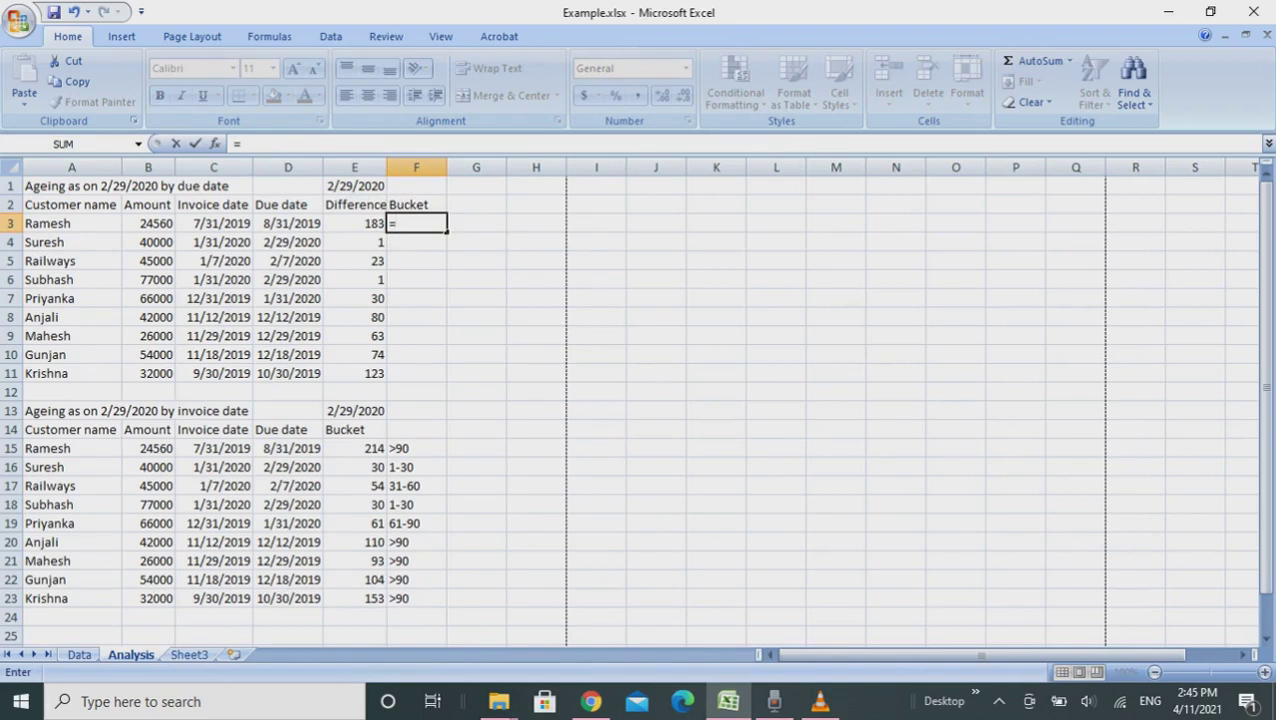
{"action": "type", "text": "if("}
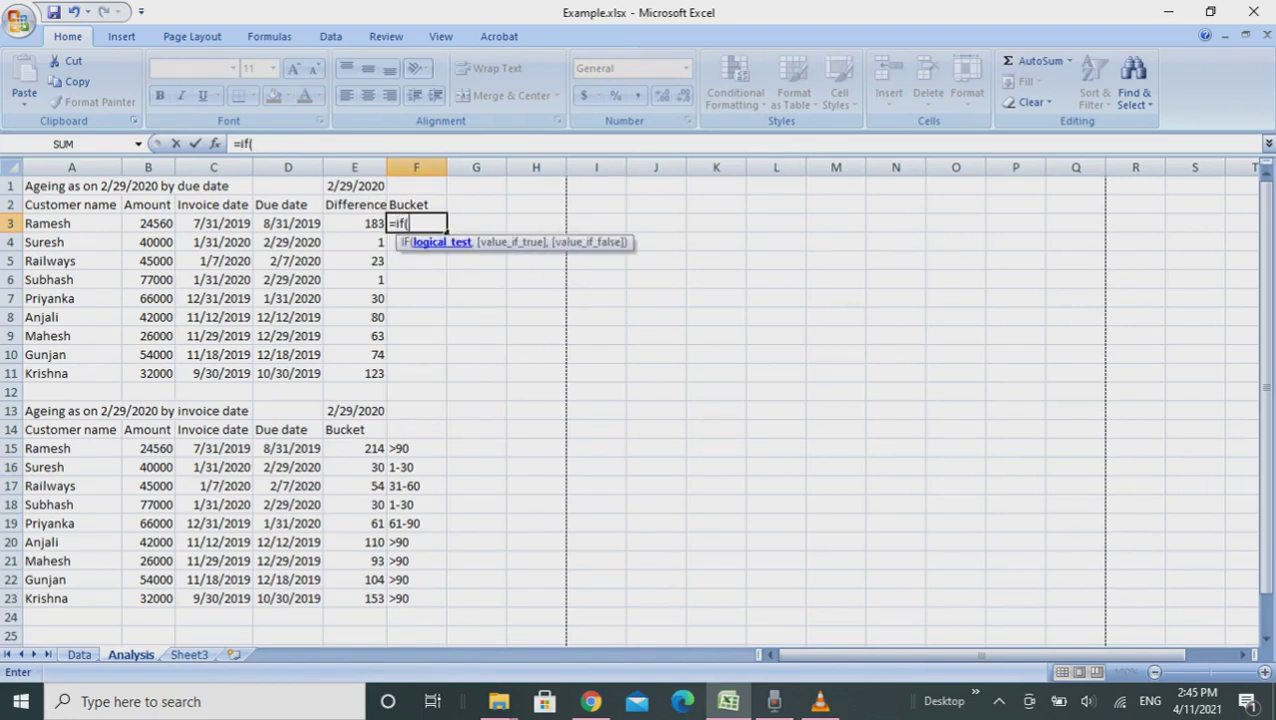
{"action": "key", "text": "Left"}
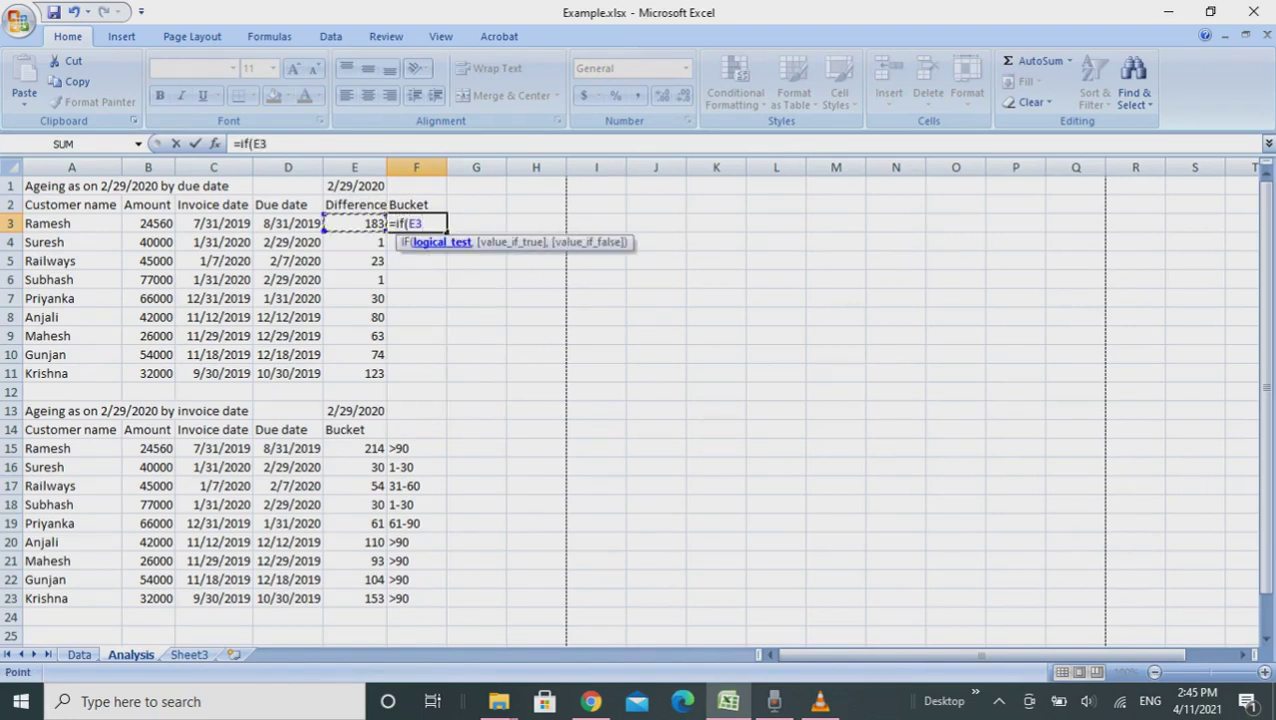
{"action": "key", "text": "F4"}
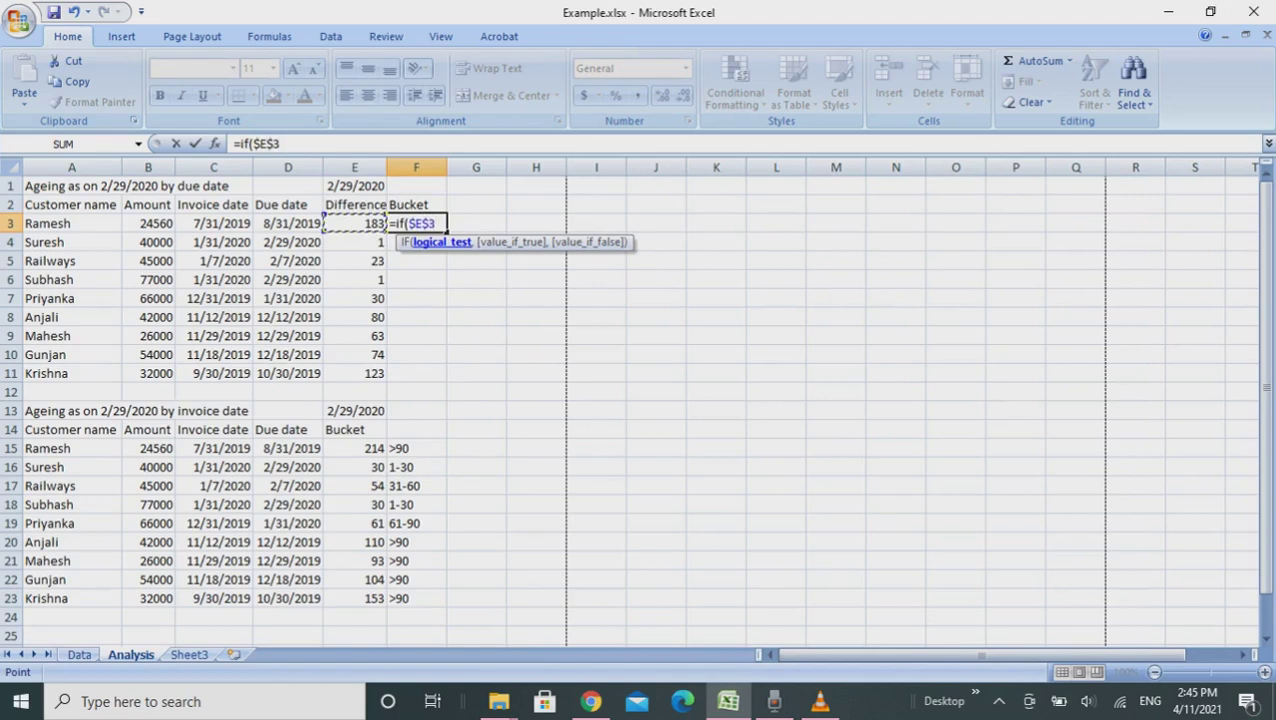
{"action": "key", "text": "F4"}
{"action": "key", "text": "F4"}
{"action": "type", "text": "<31,\""}
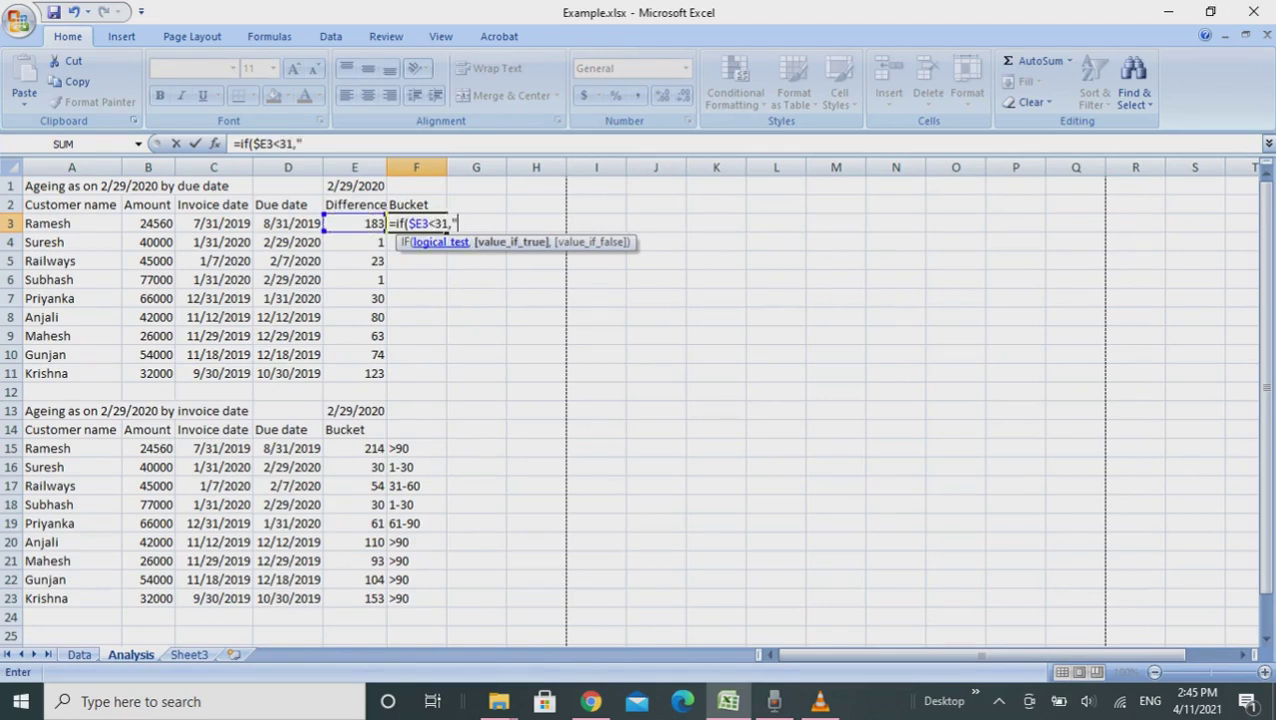
{"action": "type", "text": "1-30\""}
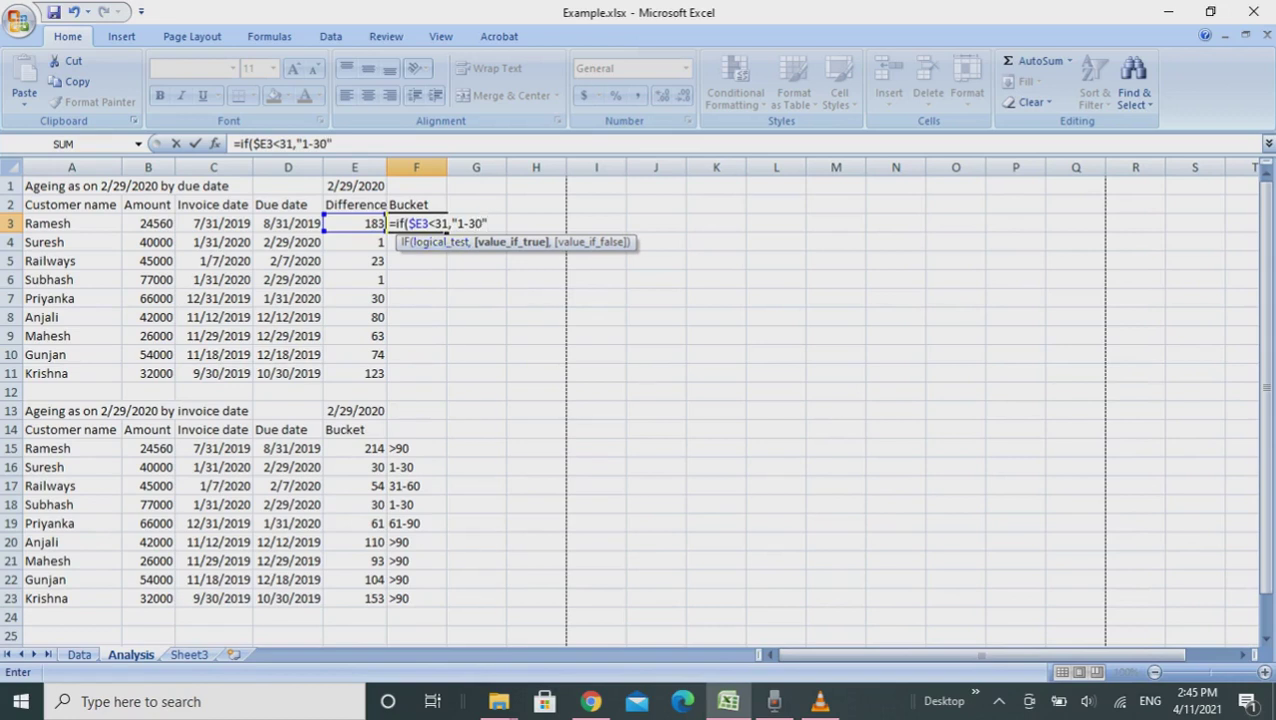
Extend the F3 formula with a nested IF that reuses the $E3 reference and returns "31-60" when $E3<61.
{"action": "left_click_drag", "start_coordinate": [428, 223], "coordinate": [407, 223]}
{"action": "key", "text": "ctrl+c"}
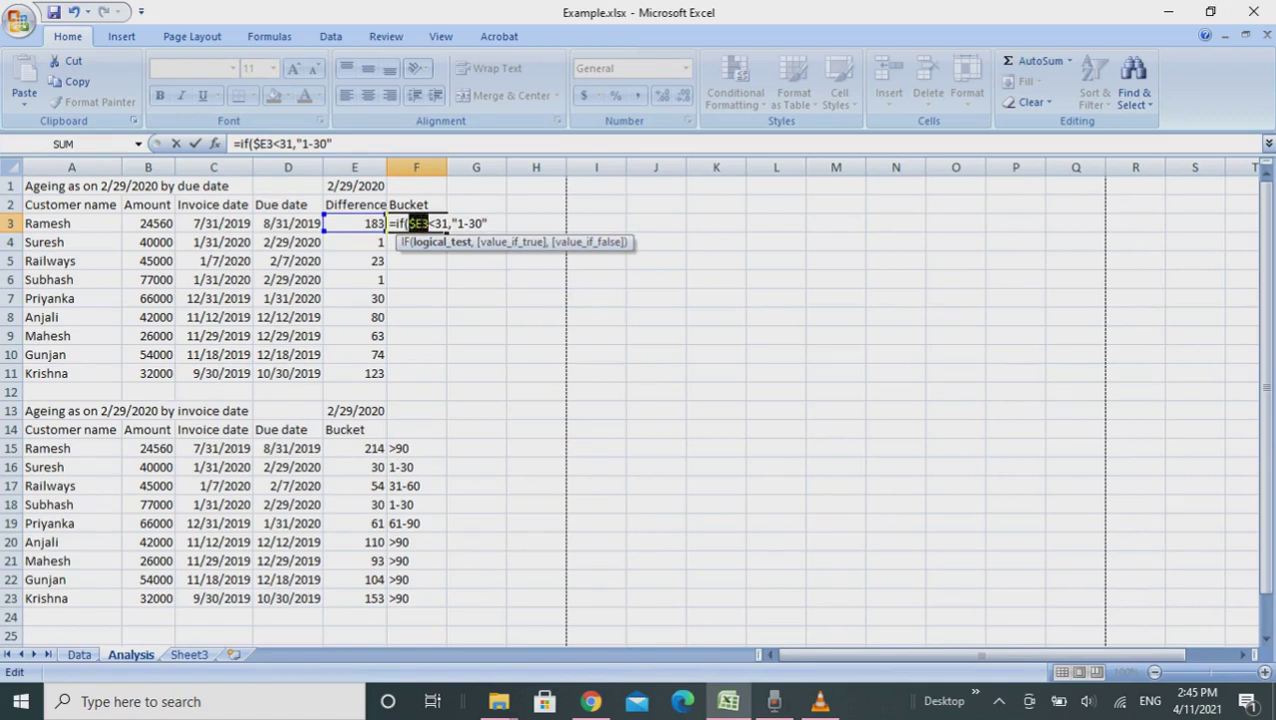
{"action": "key", "text": "End"}
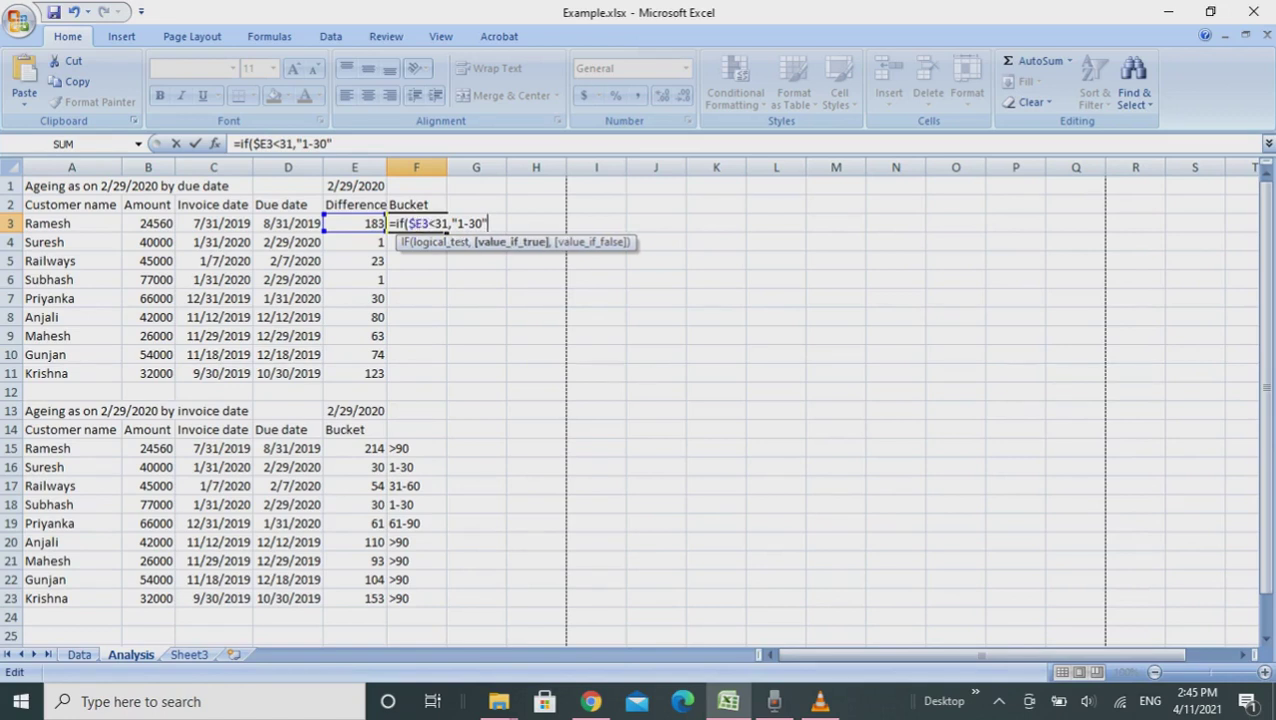
{"action": "key", "text": "ctrl+v"}
{"action": "key", "text": "Left"}
{"action": "key", "text": "Left"}
{"action": "key", "text": "Left"}
{"action": "type", "text": ",if("}
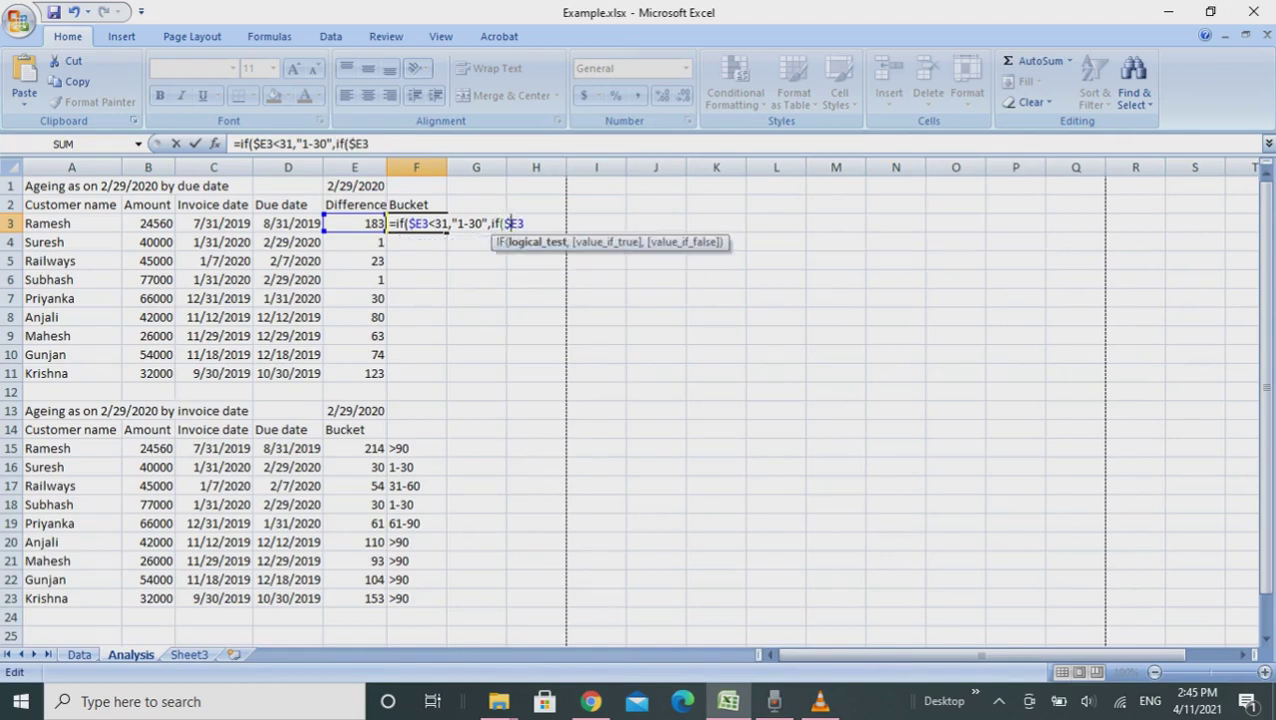
{"action": "key", "text": "End"}
{"action": "type", "text": "<61,\""}
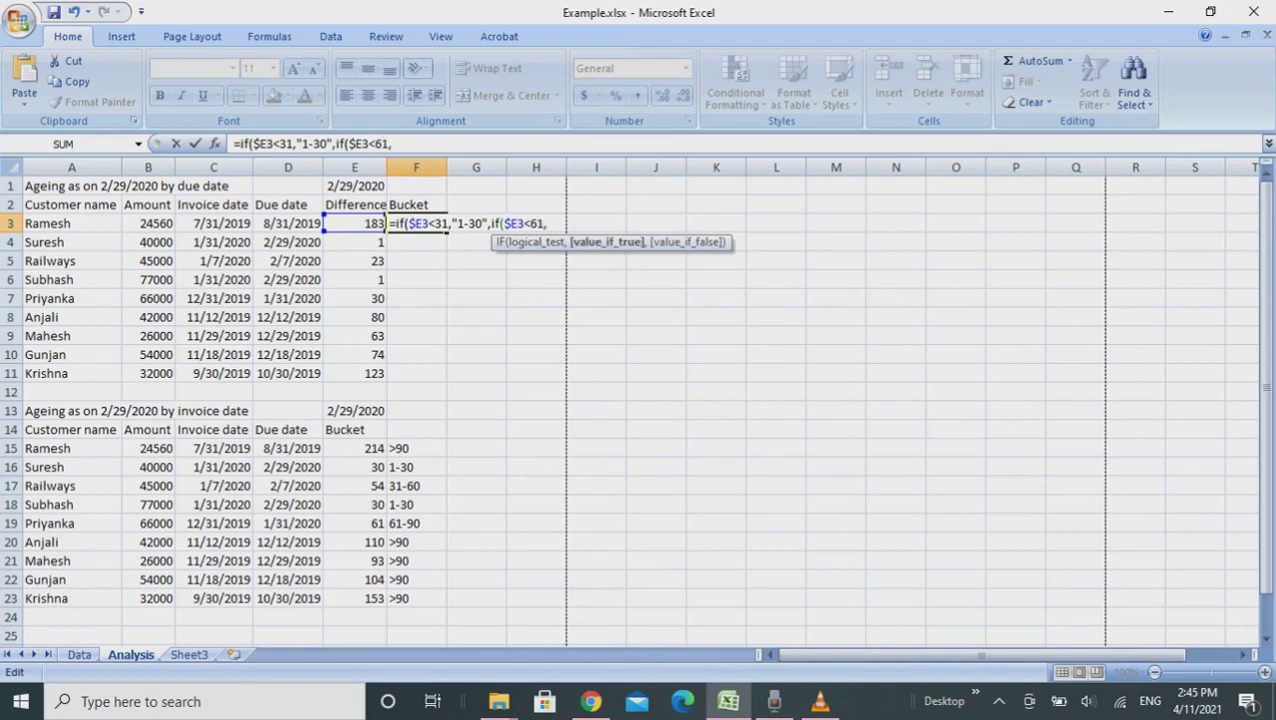
{"action": "type", "text": "31-60\""}
Complete the F3 formula with a third nested IF($E3<91,"61-90",">90"), close all parentheses and enter it.
{"action": "type", "text": ",if("}
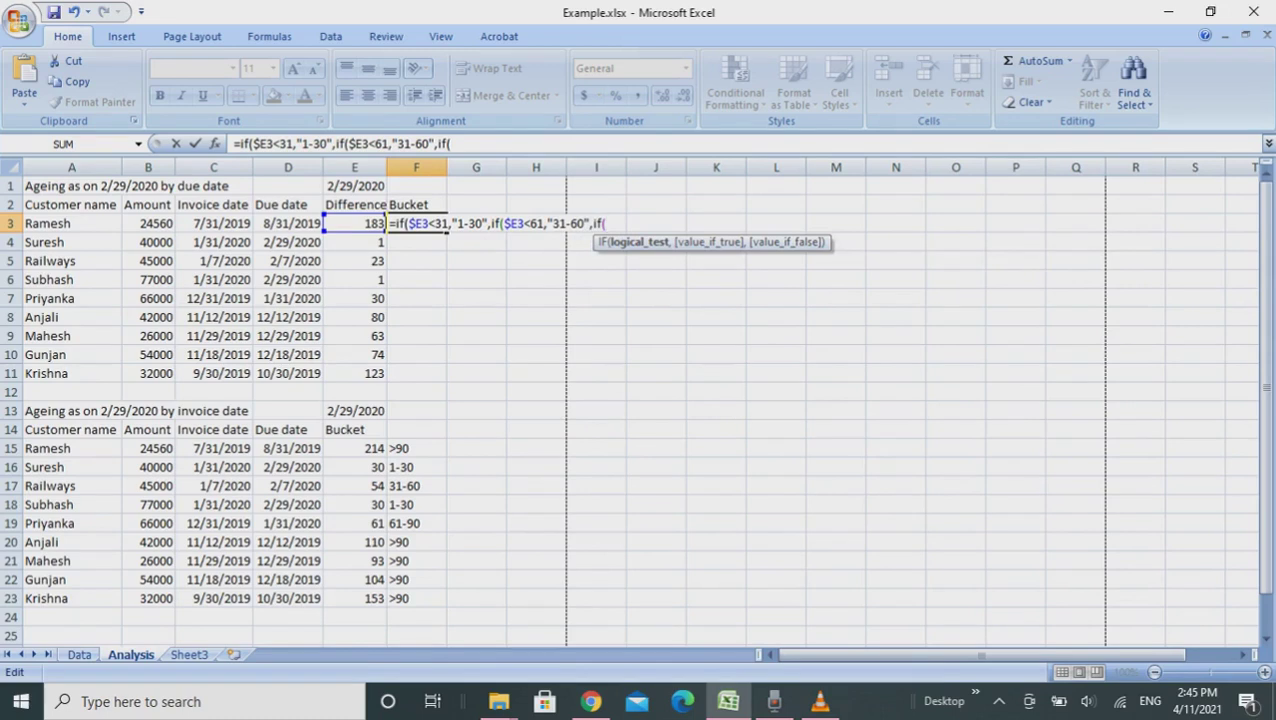
{"action": "type", "text": "$E3<91,"}
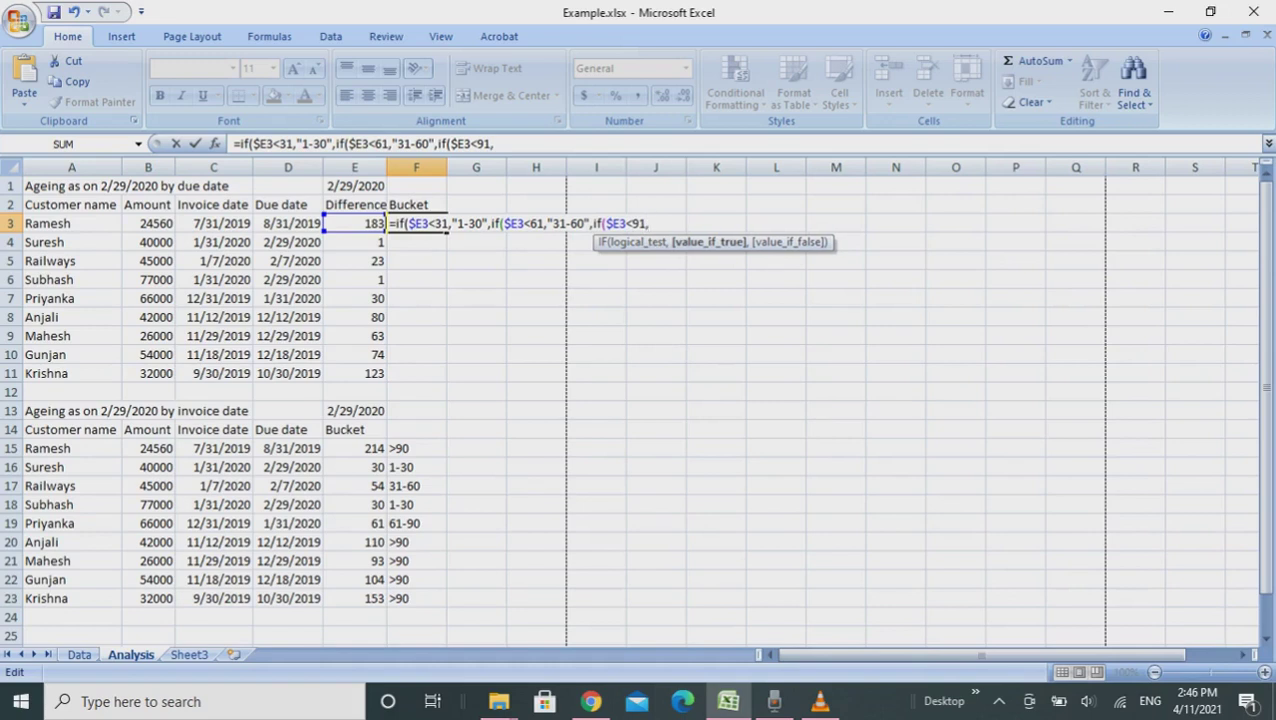
{"action": "type", "text": "\"61-90\","}
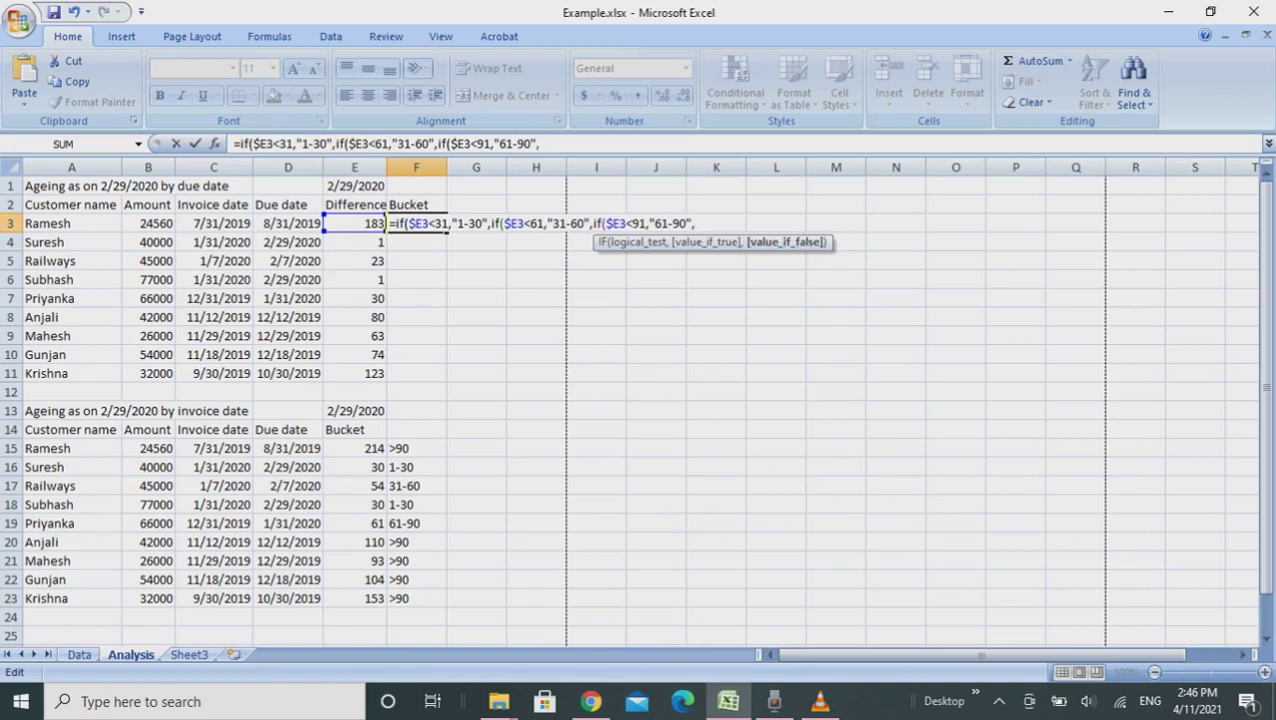
{"action": "type", "text": "\""}
{"action": "type", "text": ">91"}
{"action": "key", "text": "BackSpace"}
{"action": "type", "text": "0\")))"}
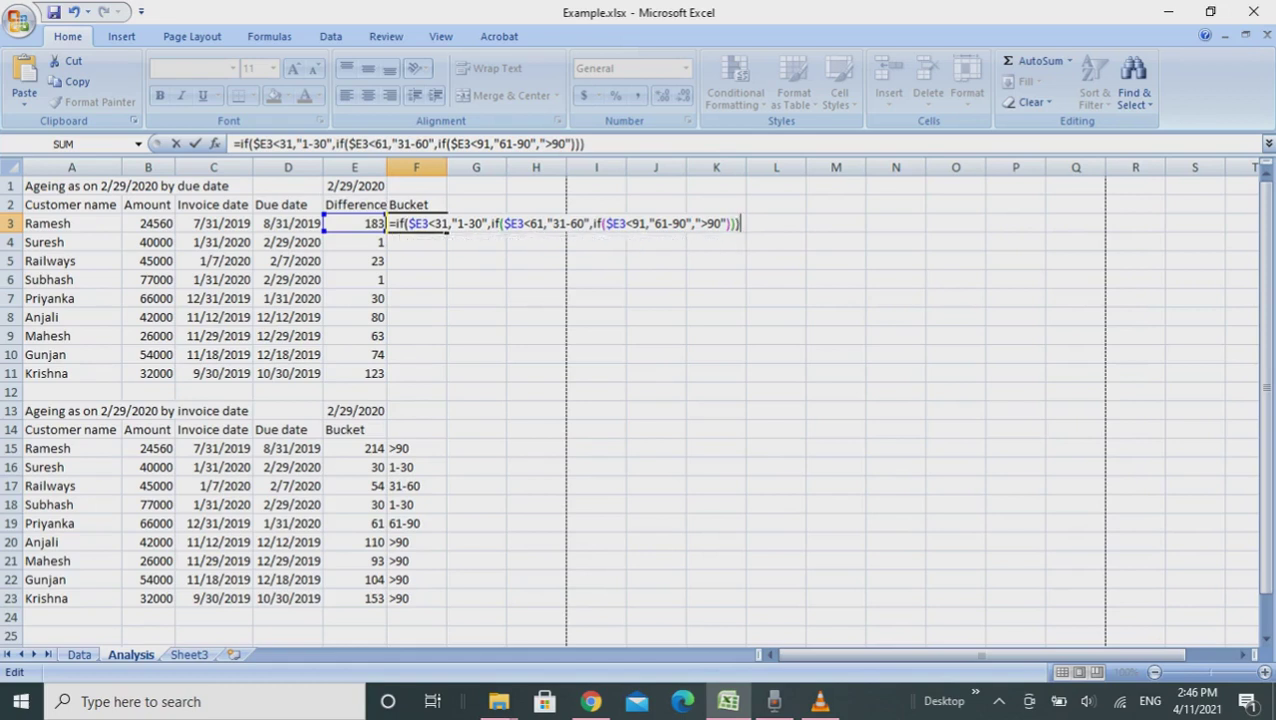
{"action": "key", "text": "Return"}
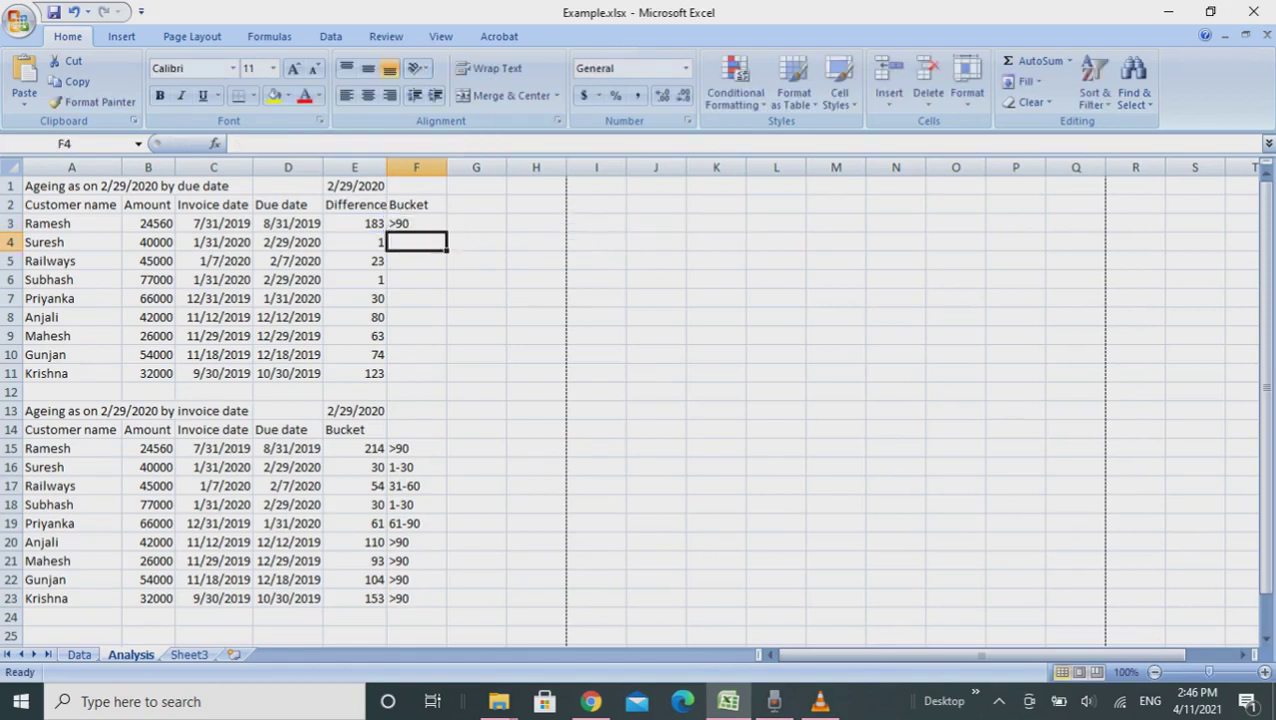
Copy the bucket formula from F3 into F4:F11 using Paste Special with Formulas.
{"action": "key", "text": "Up"}
{"action": "key", "text": "ctrl+c"}
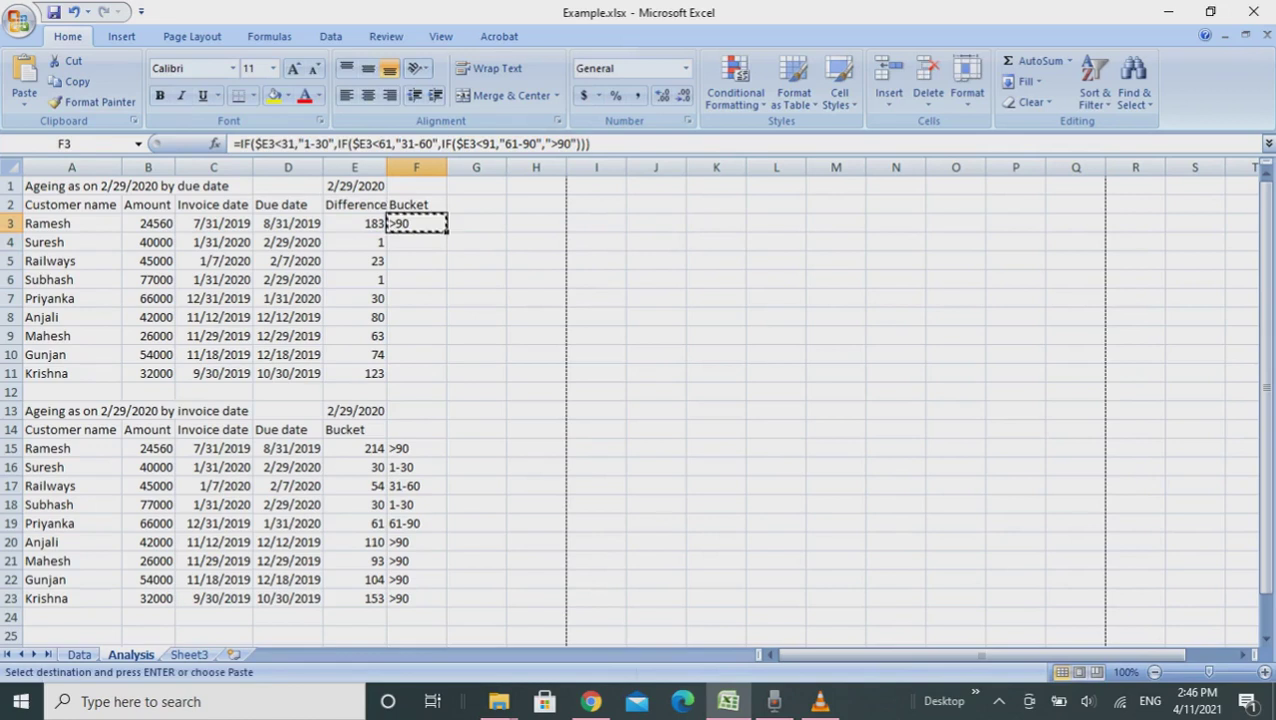
{"action": "key", "text": "Down"}
{"action": "key", "text": "shift+Down"}
{"action": "key", "text": "shift+Down"}
{"action": "key", "text": "shift+Down"}
{"action": "key", "text": "shift+Down"}
{"action": "key", "text": "shift+Down"}
{"action": "key", "text": "shift+Down"}
{"action": "key", "text": "shift+Down"}
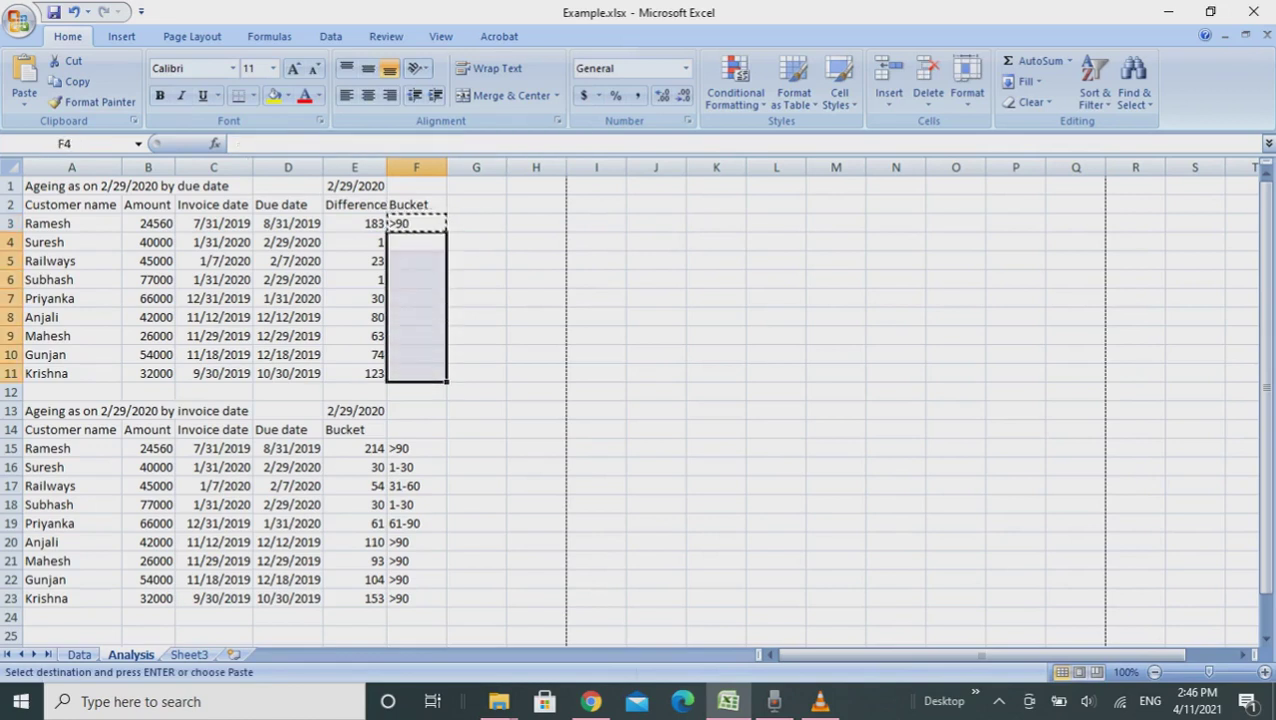
{"action": "key", "text": "ctrl+alt+v"}
{"action": "key", "text": "f"}
{"action": "key", "text": "Return"}
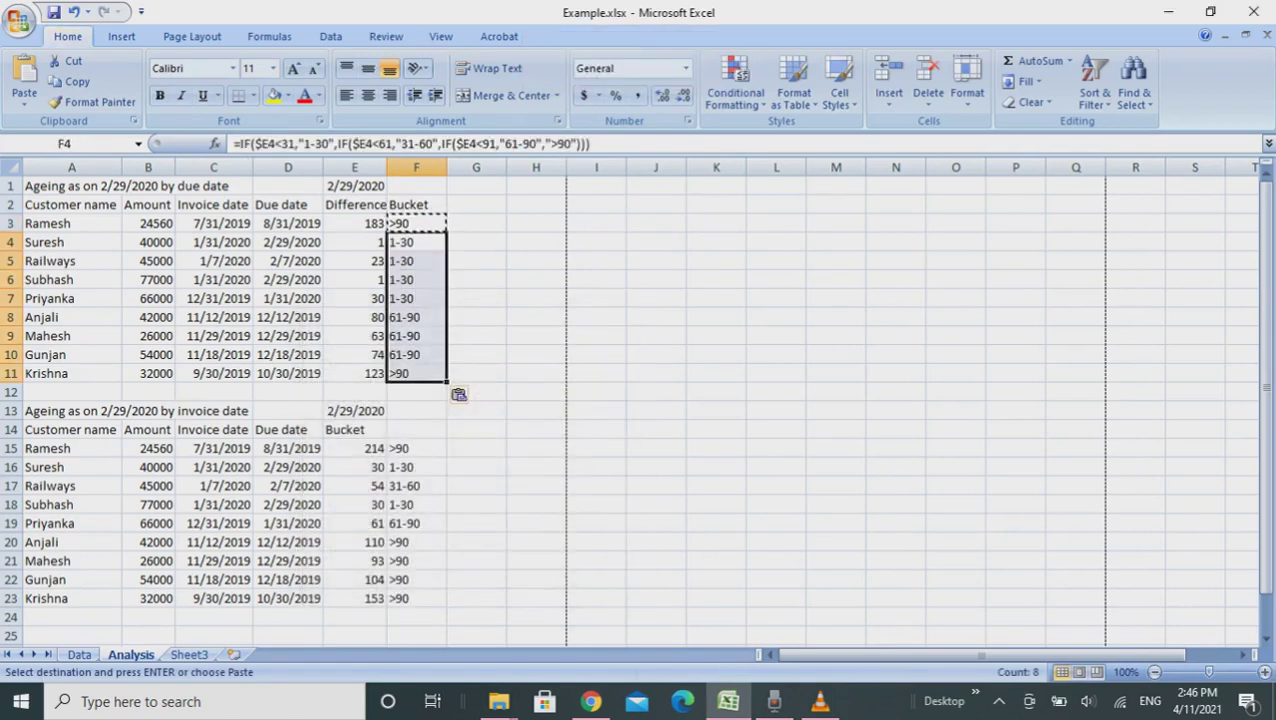
{"action": "key", "text": "Escape"}
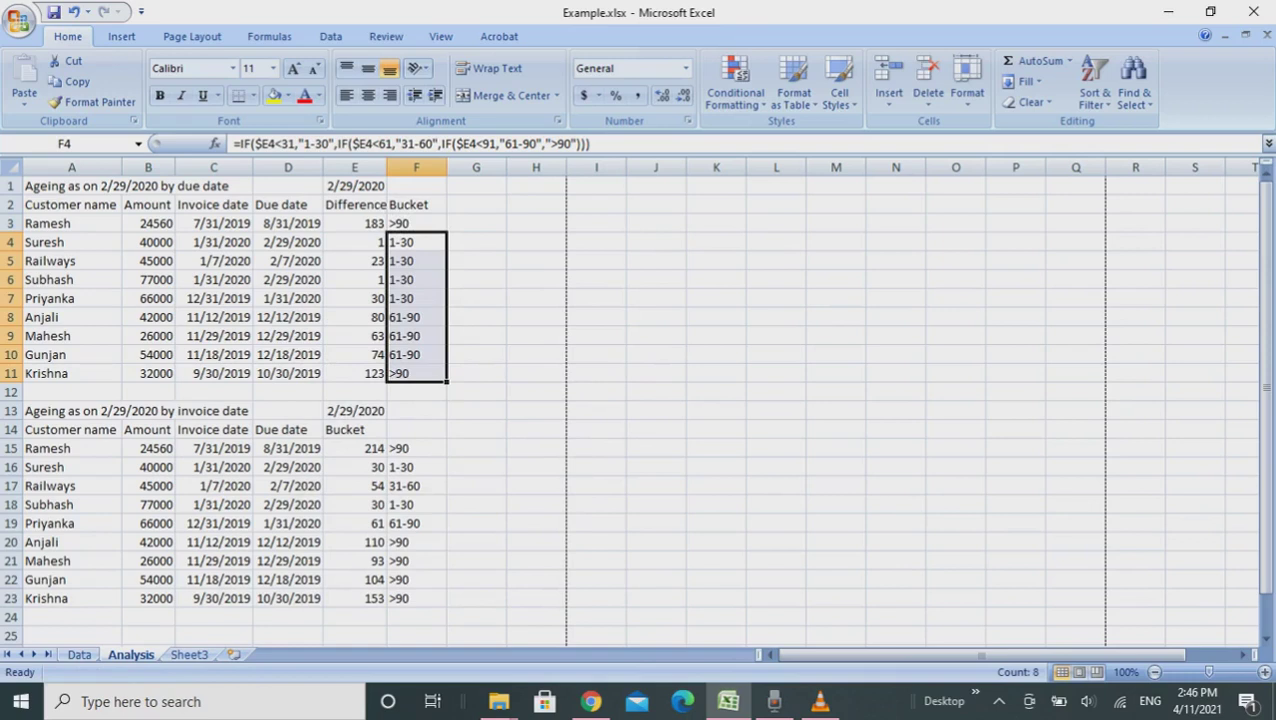
Check the copied bucket formulas row by row down to F11 in the due-date ageing table.
{"action": "key", "text": "ctrl+Down"}
{"action": "key", "text": "ctrl+Up"}
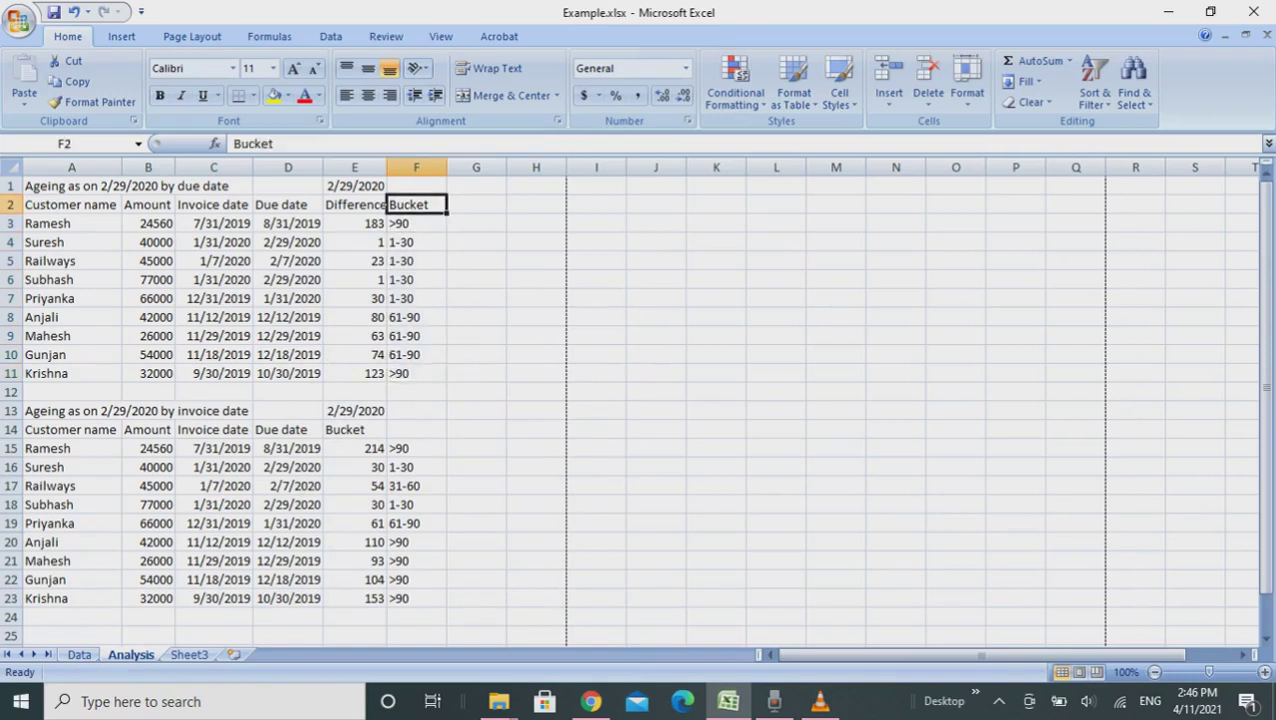
{"action": "key", "text": "ctrl+Down"}
{"action": "key", "text": "ctrl+Up"}
{"action": "key", "text": "Down"}
{"action": "key", "text": "Down"}
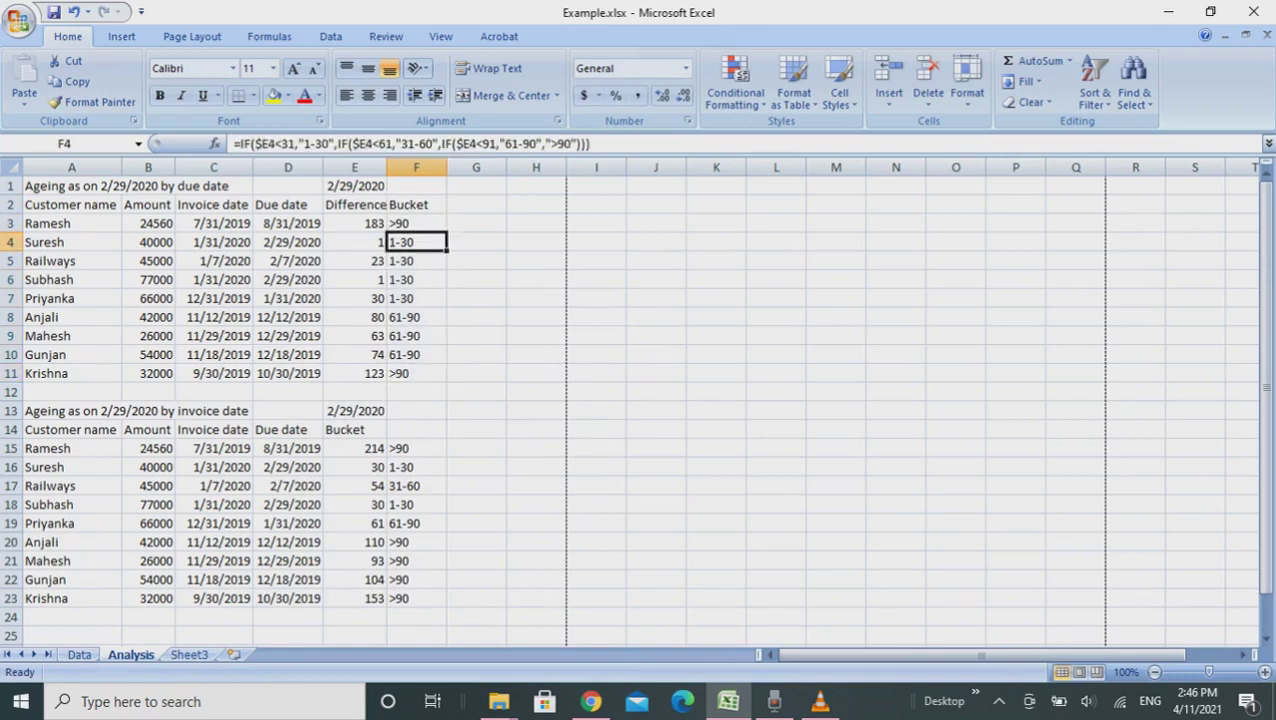
{"action": "key", "text": "Down"}
{"action": "key", "text": "Down"}
{"action": "key", "text": "Down"}
{"action": "key", "text": "Down"}
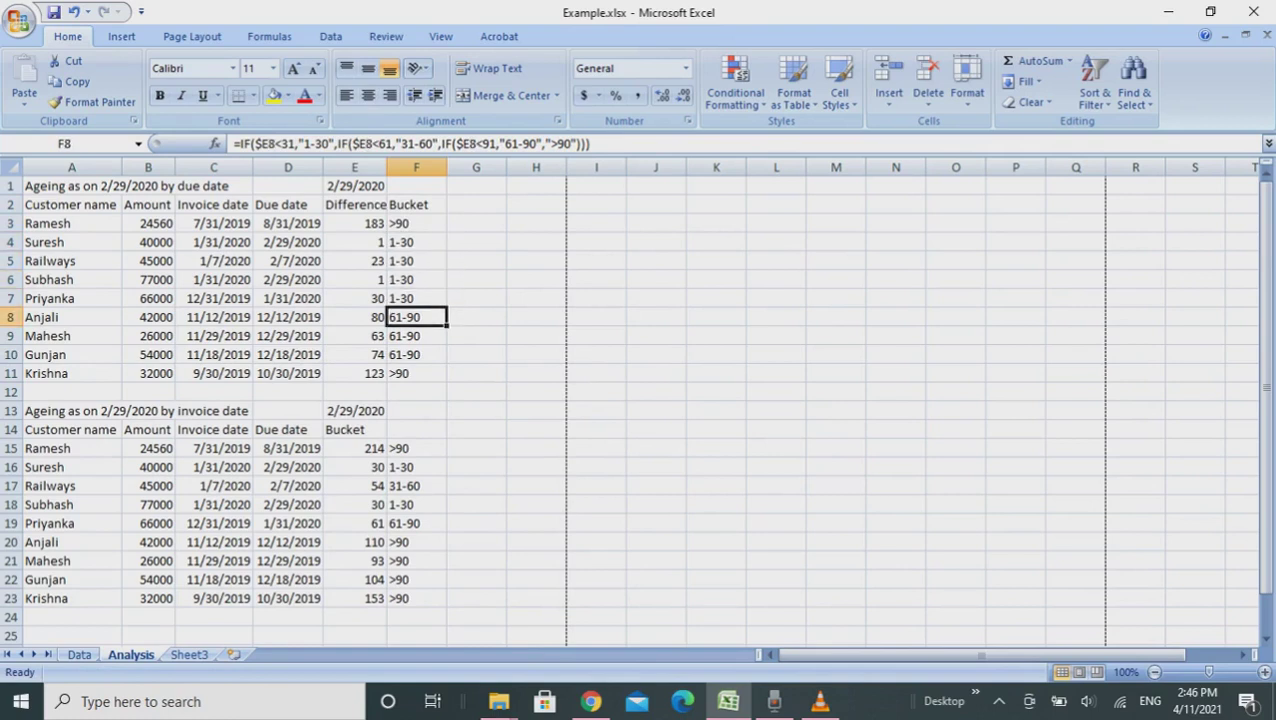
{"action": "key", "text": "Down"}
{"action": "key", "text": "Down"}
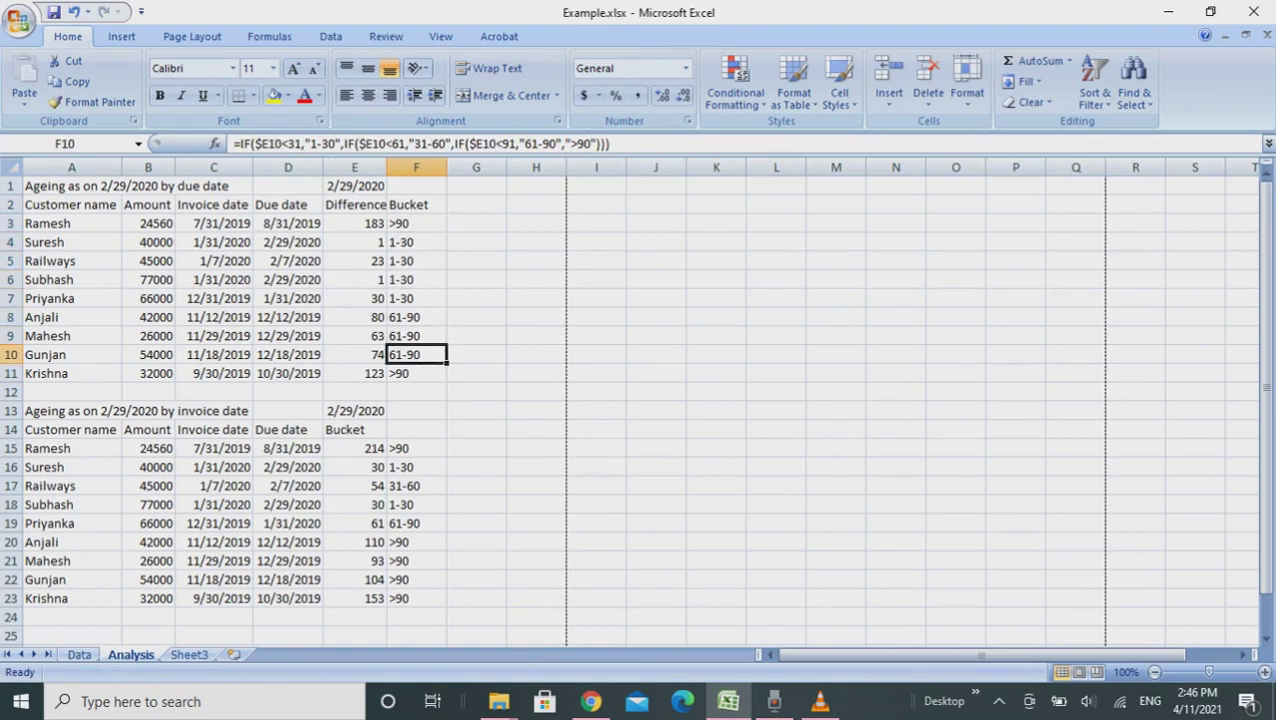
{"action": "key", "text": "Down"}
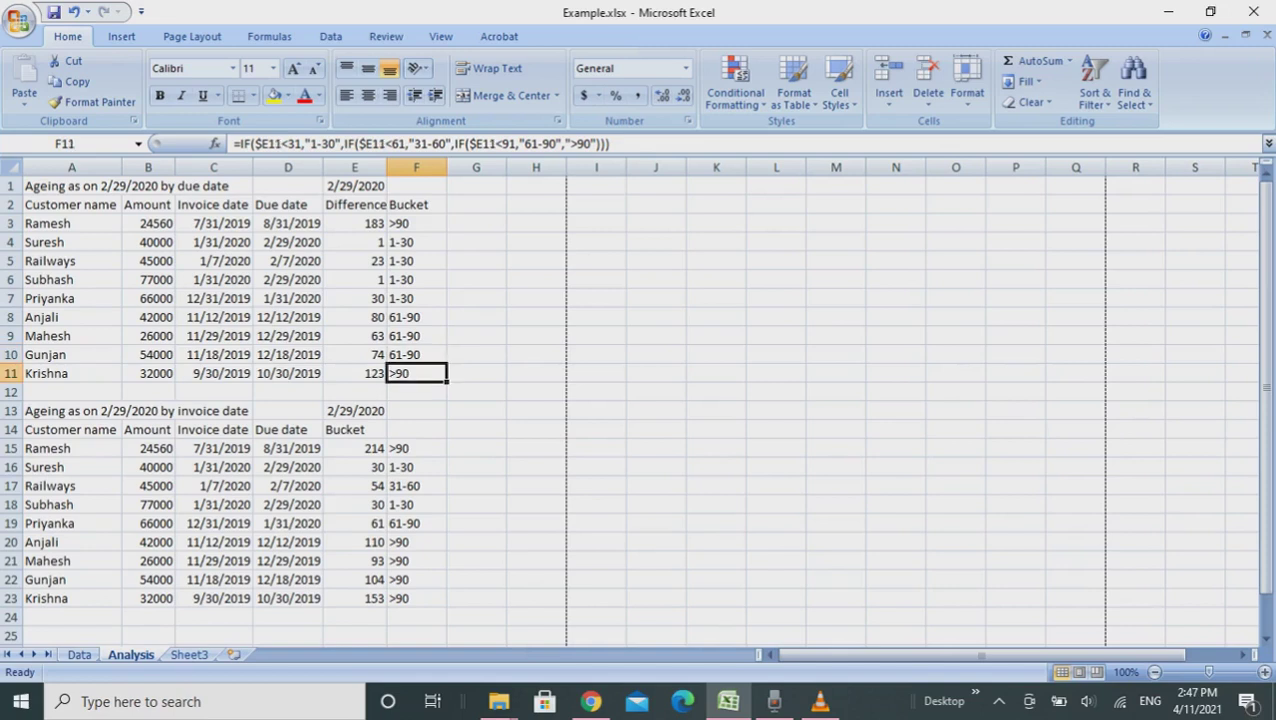
Compare the bucket formulas in F11 and F15, and examine the E14 header of the invoice-date ageing table.
{"action": "key", "text": "ctrl+c"}
{"action": "key", "text": "Escape"}
{"action": "left_click", "coordinate": [416, 448]}
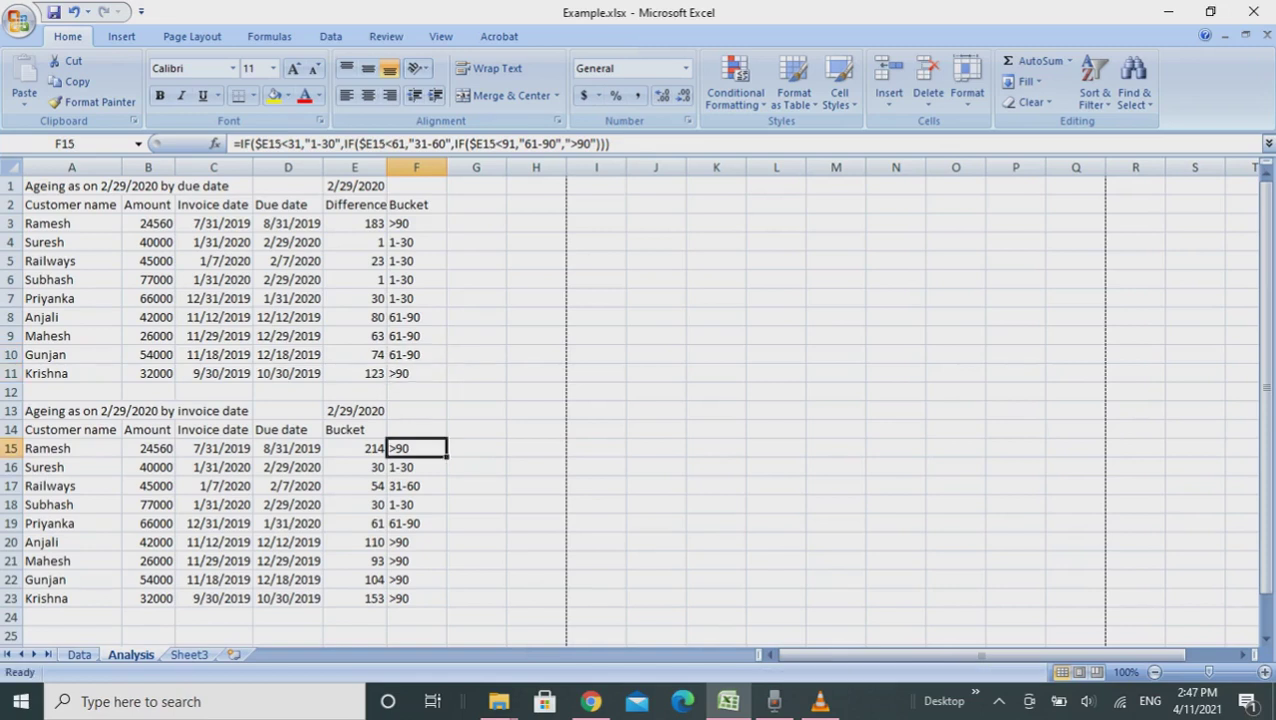
{"action": "left_click", "coordinate": [416, 373]}
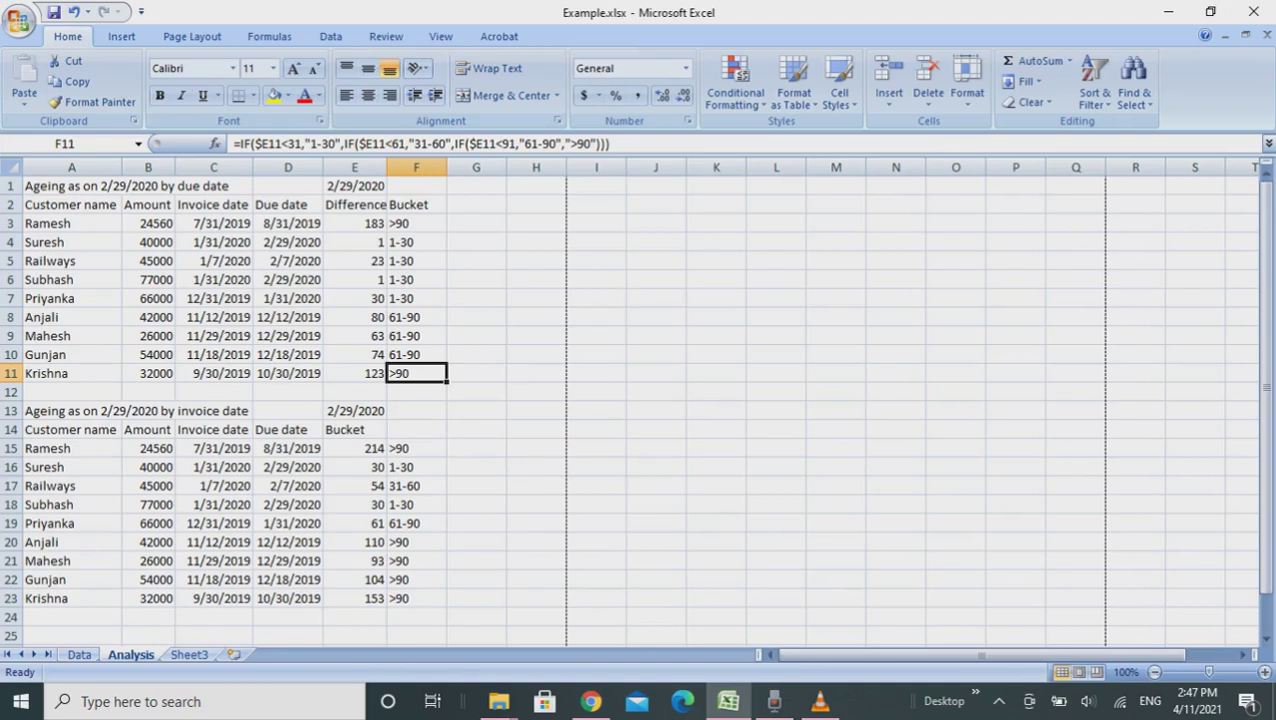
{"action": "key", "text": "Down"}
{"action": "key", "text": "Down"}
{"action": "key", "text": "Down"}
{"action": "key", "text": "Left"}
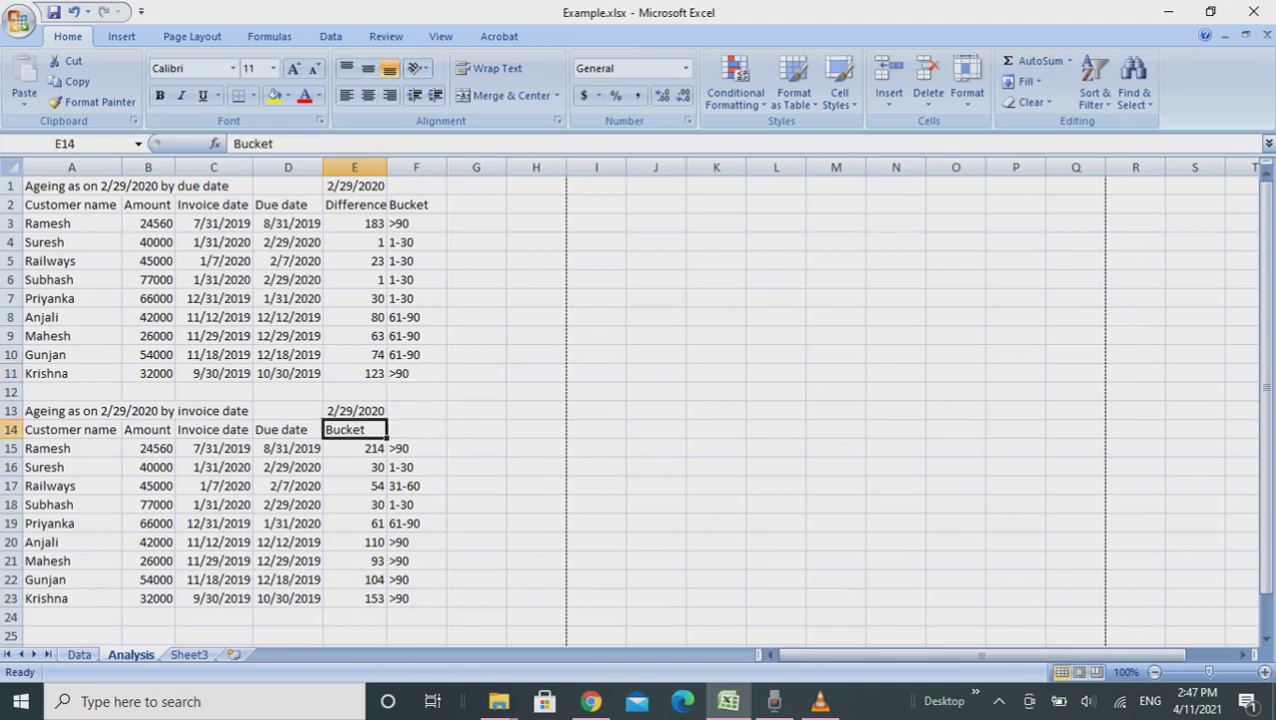
{"action": "key", "text": "Down"}
{"action": "key", "text": "Right"}
{"action": "key", "text": "Up"}
{"action": "key", "text": "Up"}
{"action": "key", "text": "Up"}
{"action": "key", "text": "Up"}
{"action": "key", "text": "Up"}
{"action": "key", "text": "Up"}
{"action": "key", "text": "Up"}
{"action": "key", "text": "Up"}
{"action": "key", "text": "Up"}
{"action": "key", "text": "Up"}
{"action": "key", "text": "Up"}
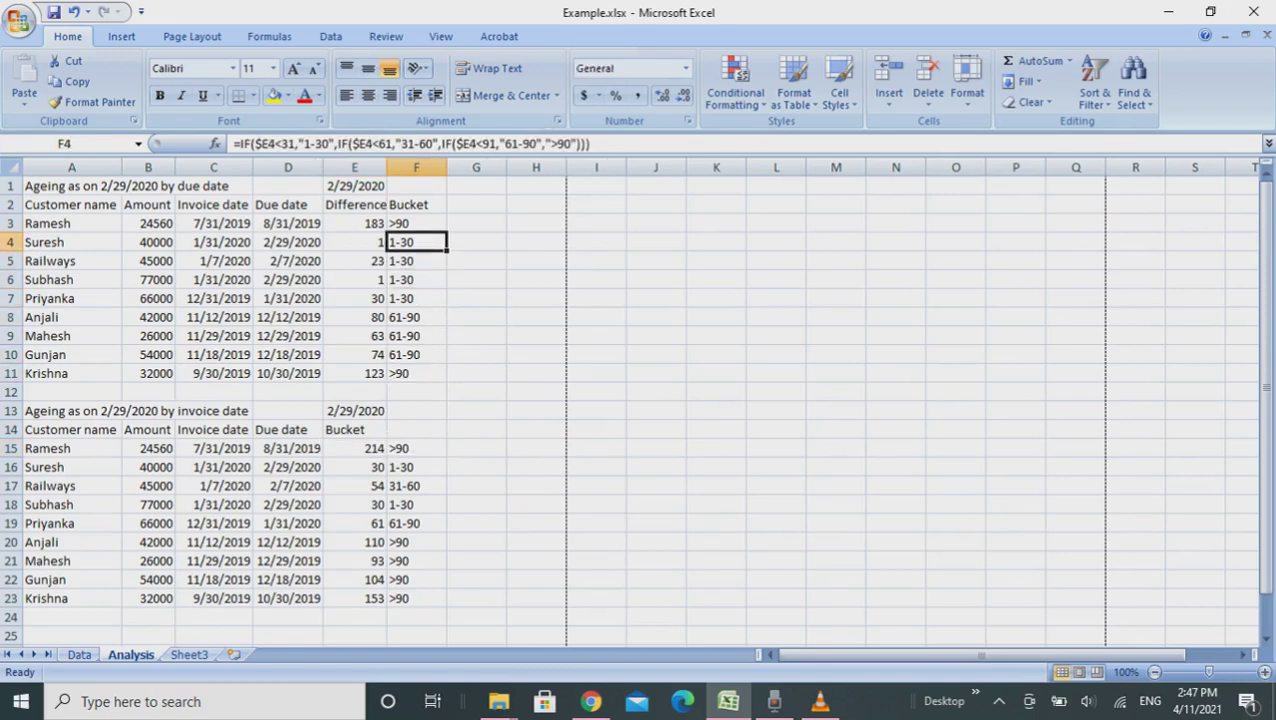
{"action": "key", "text": "Up"}
{"action": "type", "text": "c"}
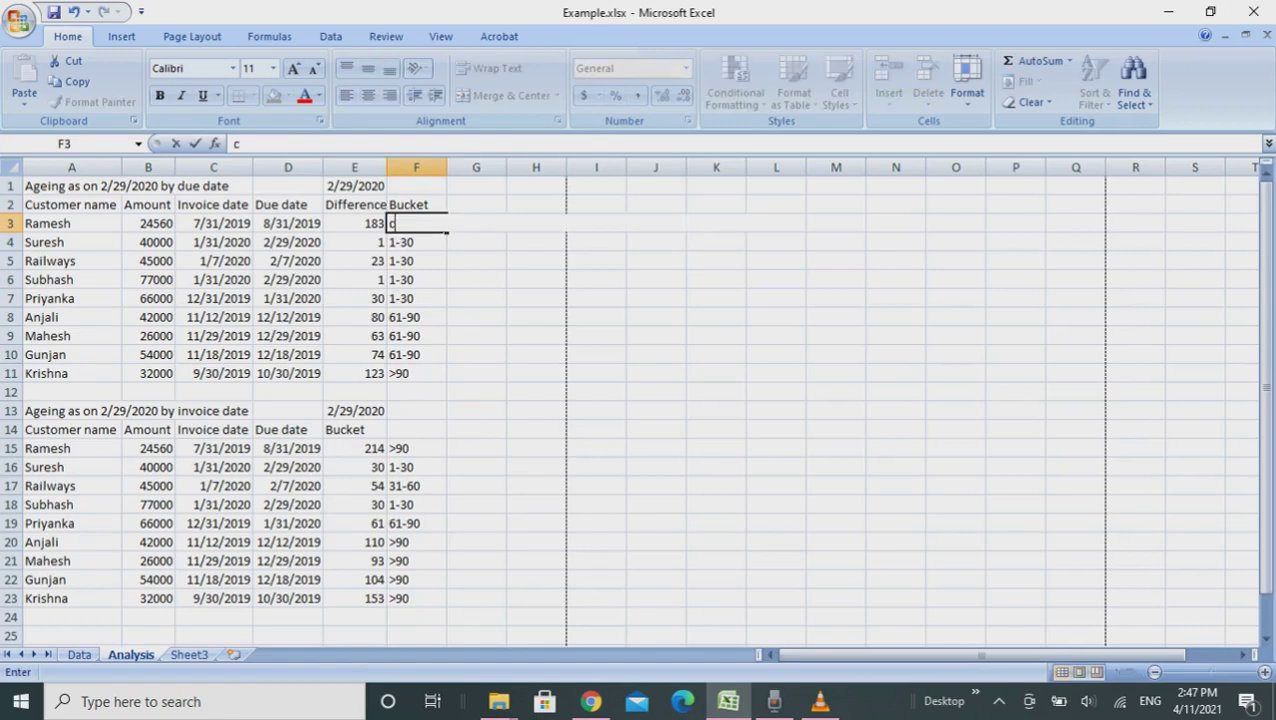
{"action": "key", "text": "Return"}
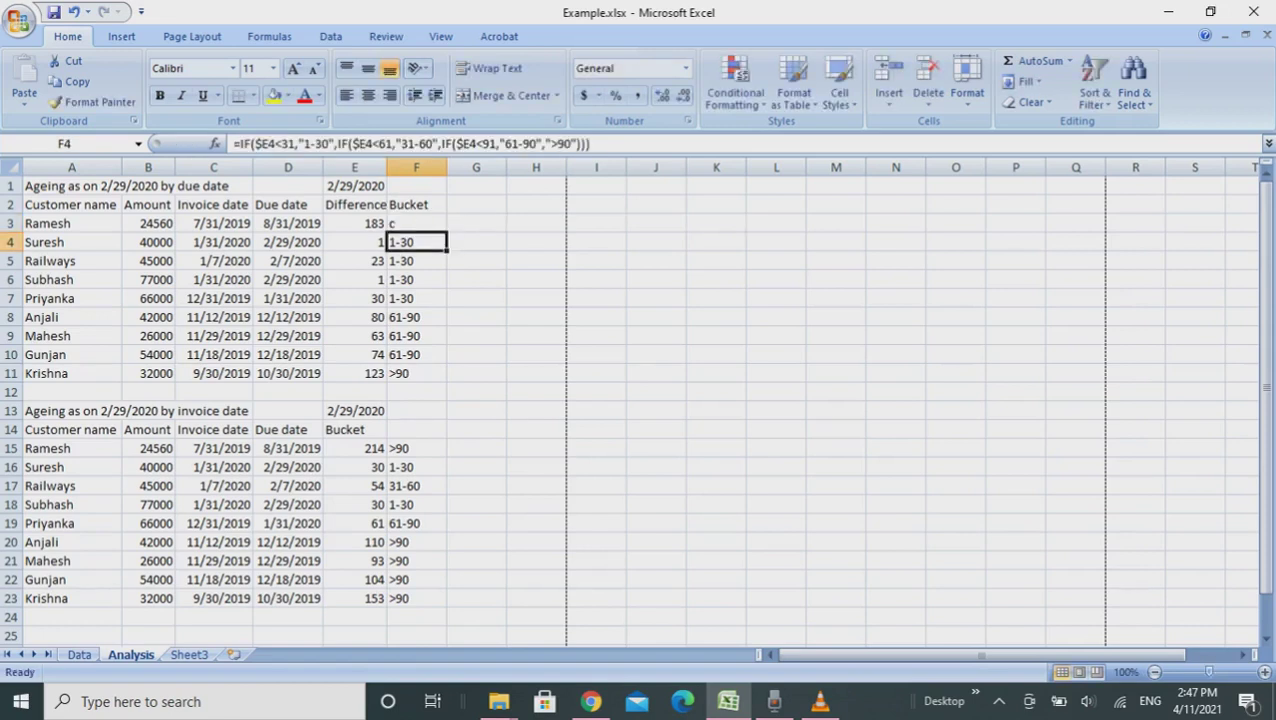
{"action": "key", "text": "ctrl+z"}
Reapply the bucket formula from F3 to F4:F11 using Paste Special with Formulas.
{"action": "key", "text": "Up"}
{"action": "key", "text": "Up"}
{"action": "key", "text": "Down"}
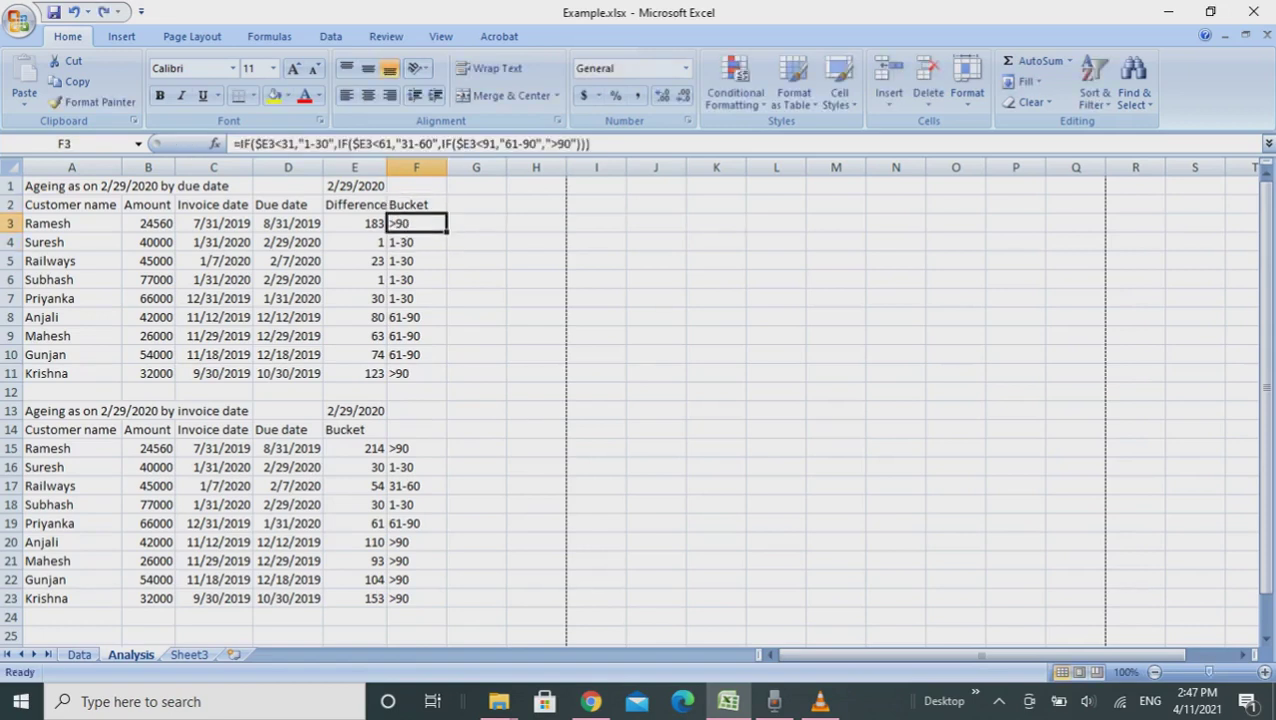
{"action": "key", "text": "ctrl+c"}
{"action": "key", "text": "Down"}
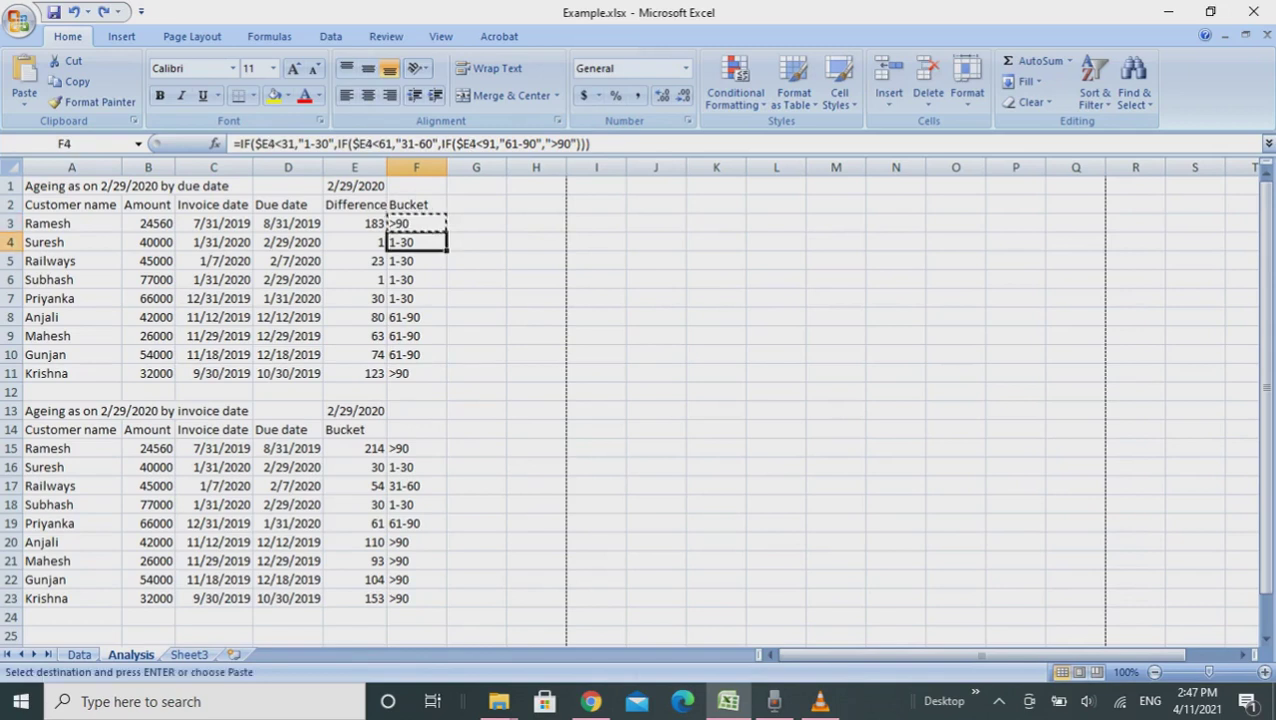
{"action": "key", "text": "ctrl+shift+Down"}
{"action": "key", "text": "alt+e"}
{"action": "key", "text": "s"}
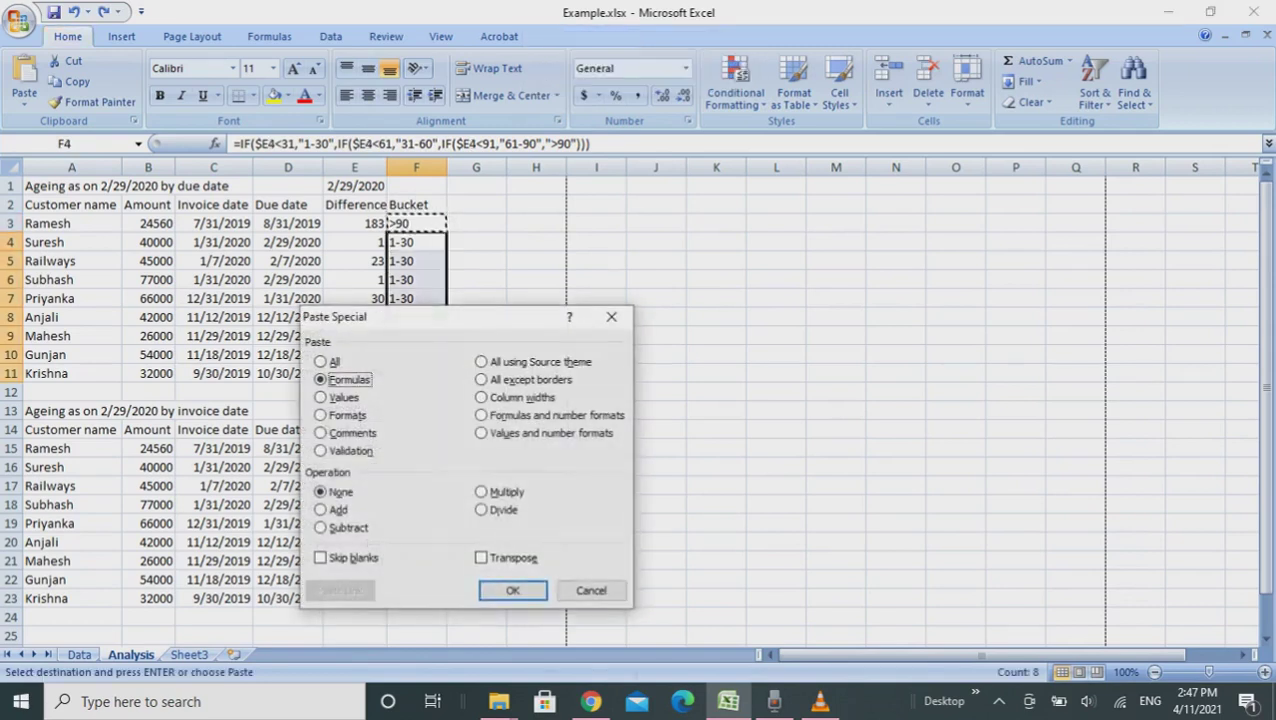
{"action": "key", "text": "Return"}
{"action": "key", "text": "Escape"}
Examine the day-difference formula in E15 of the invoice-date ageing table.
{"action": "key", "text": "ctrl+Down"}
{"action": "key", "text": "ctrl+Down"}
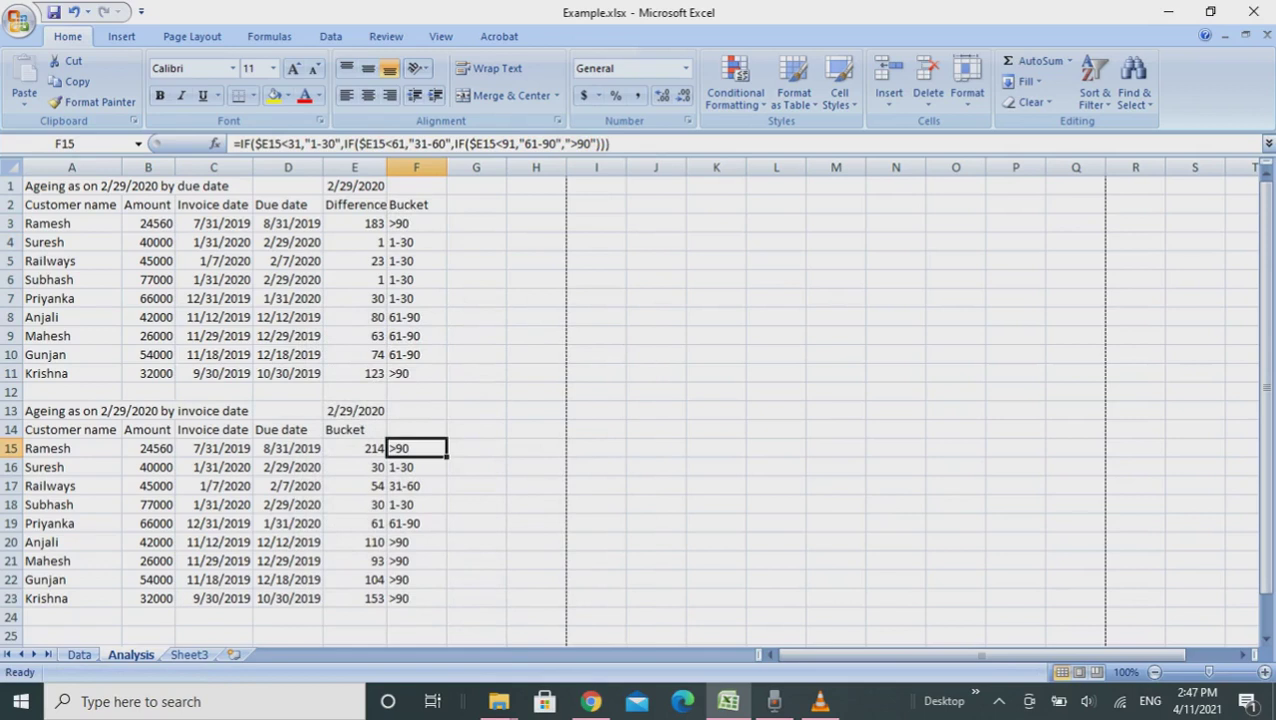
{"action": "key", "text": "Left"}
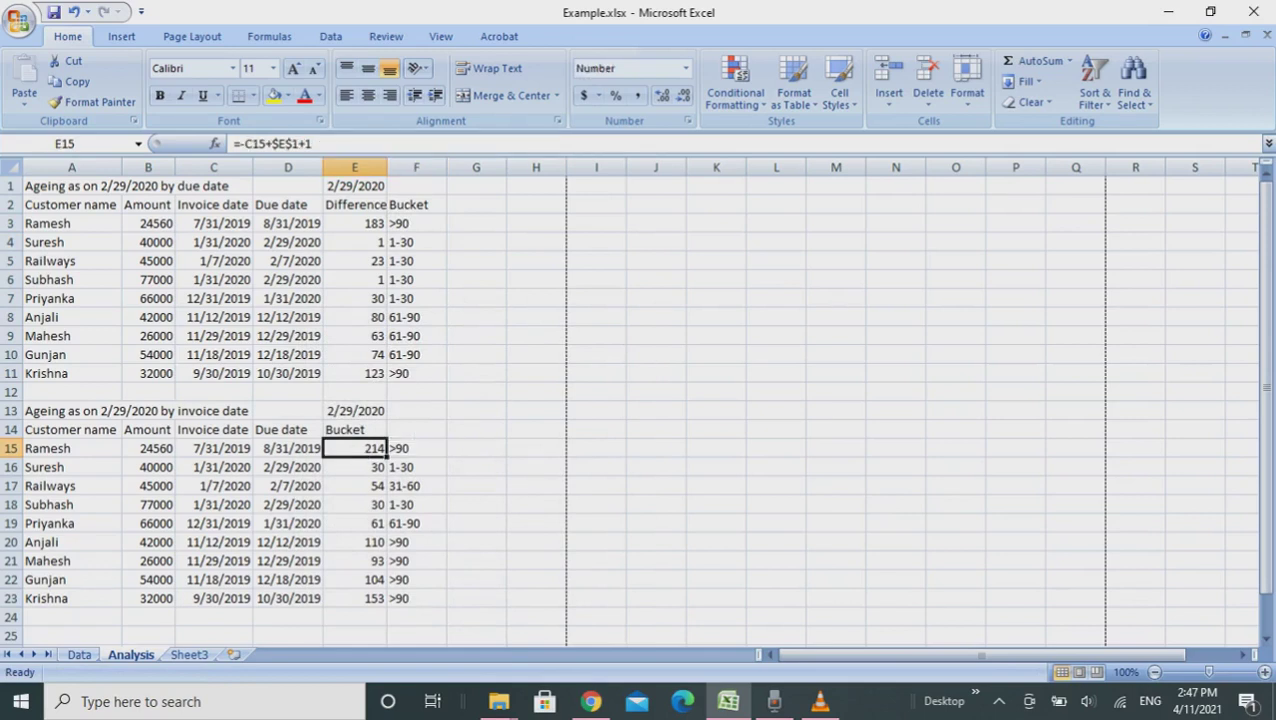
{"action": "key", "text": "F2"}
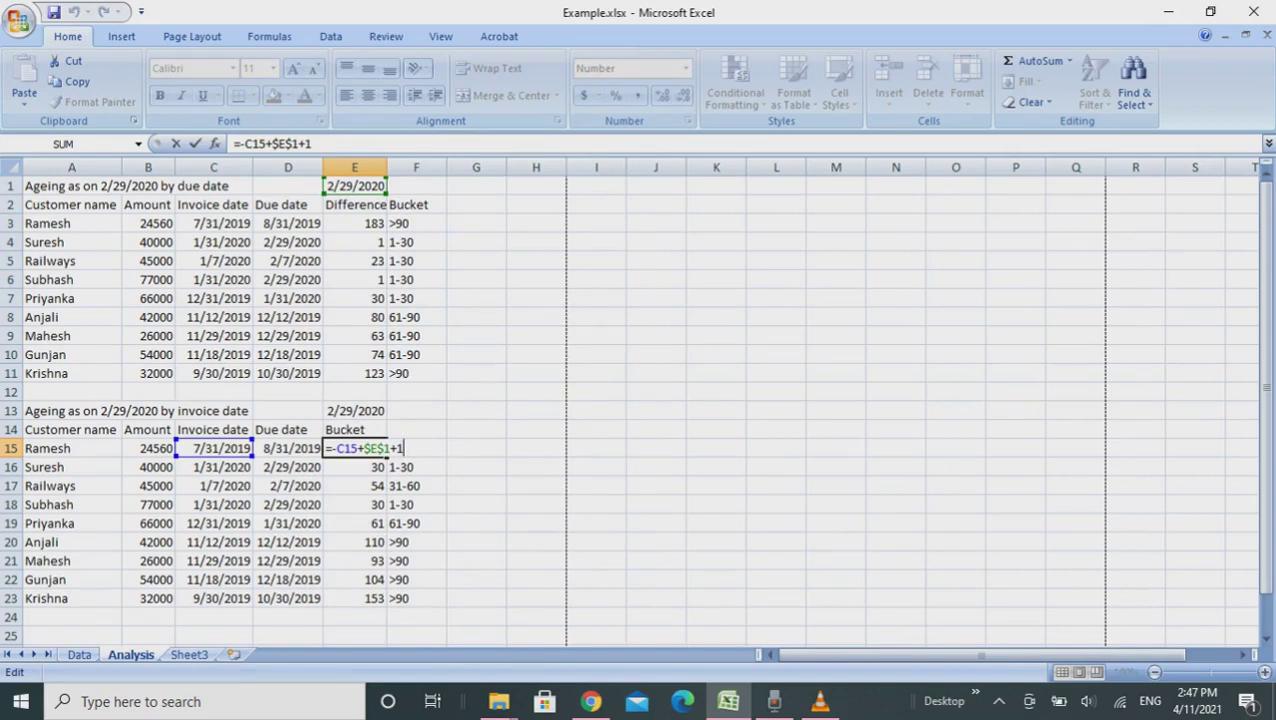
{"action": "key", "text": "Return"}
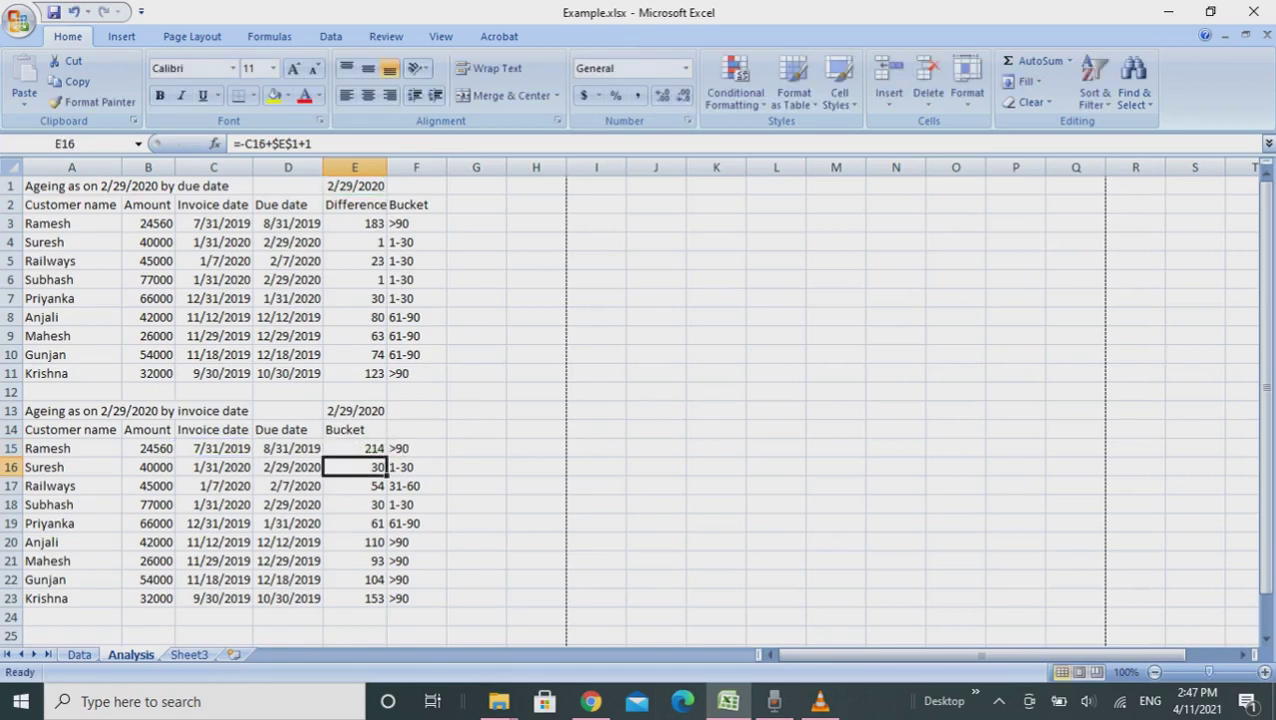
Move the Bucket header from E14 to F14 and enter Difference as the header in E14.
{"action": "left_click", "coordinate": [354, 429]}
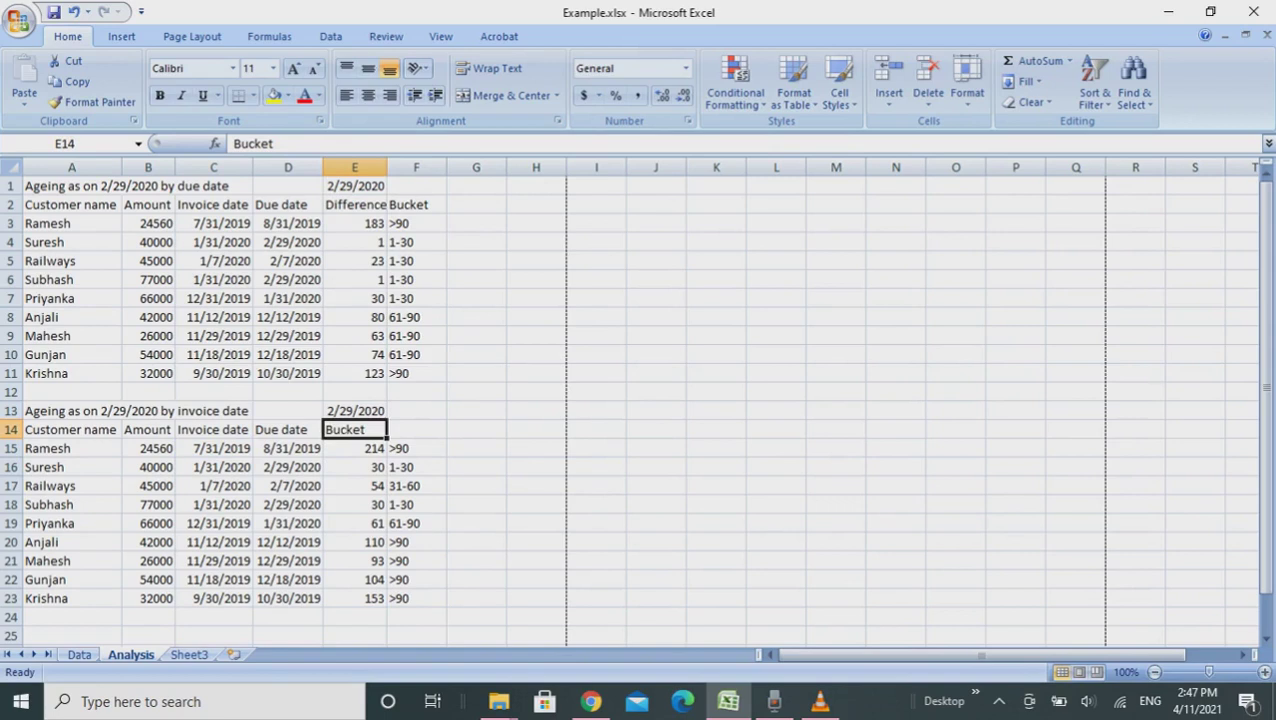
{"action": "key", "text": "ctrl+x"}
{"action": "key", "text": "Right"}
{"action": "key", "text": "ctrl+v"}
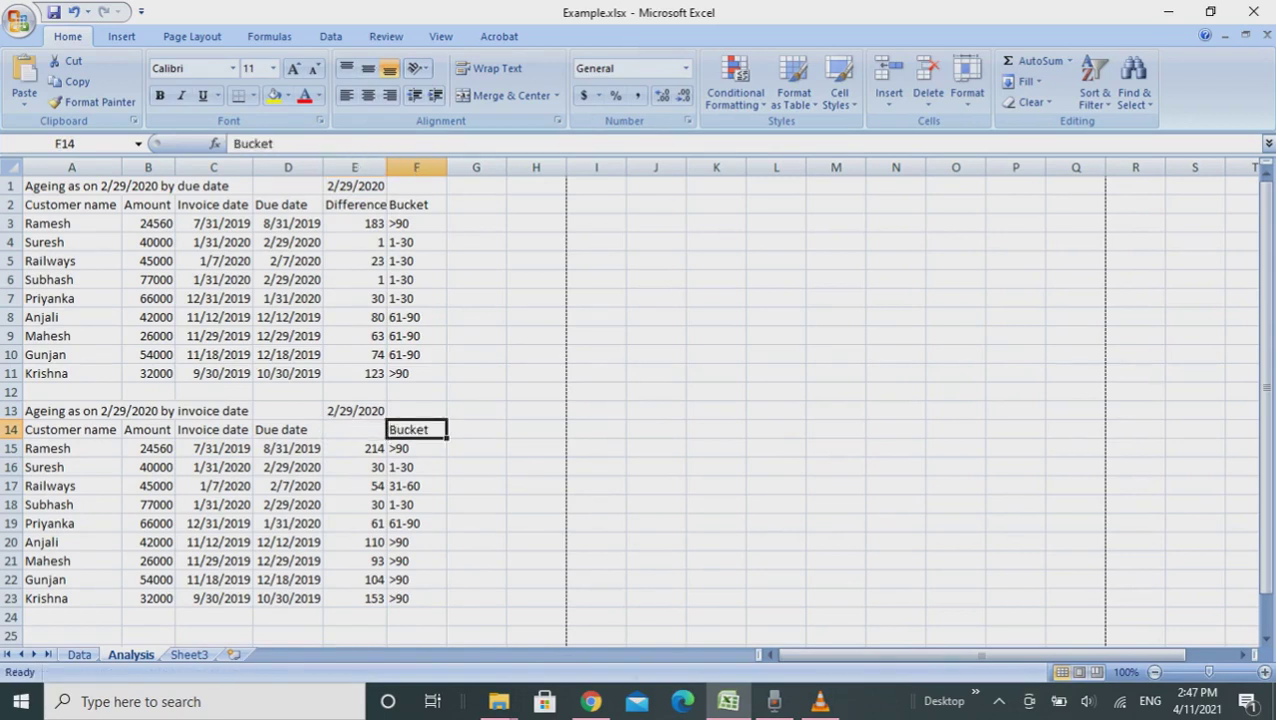
{"action": "left_click", "coordinate": [354, 429]}
{"action": "type", "text": "Dif"}
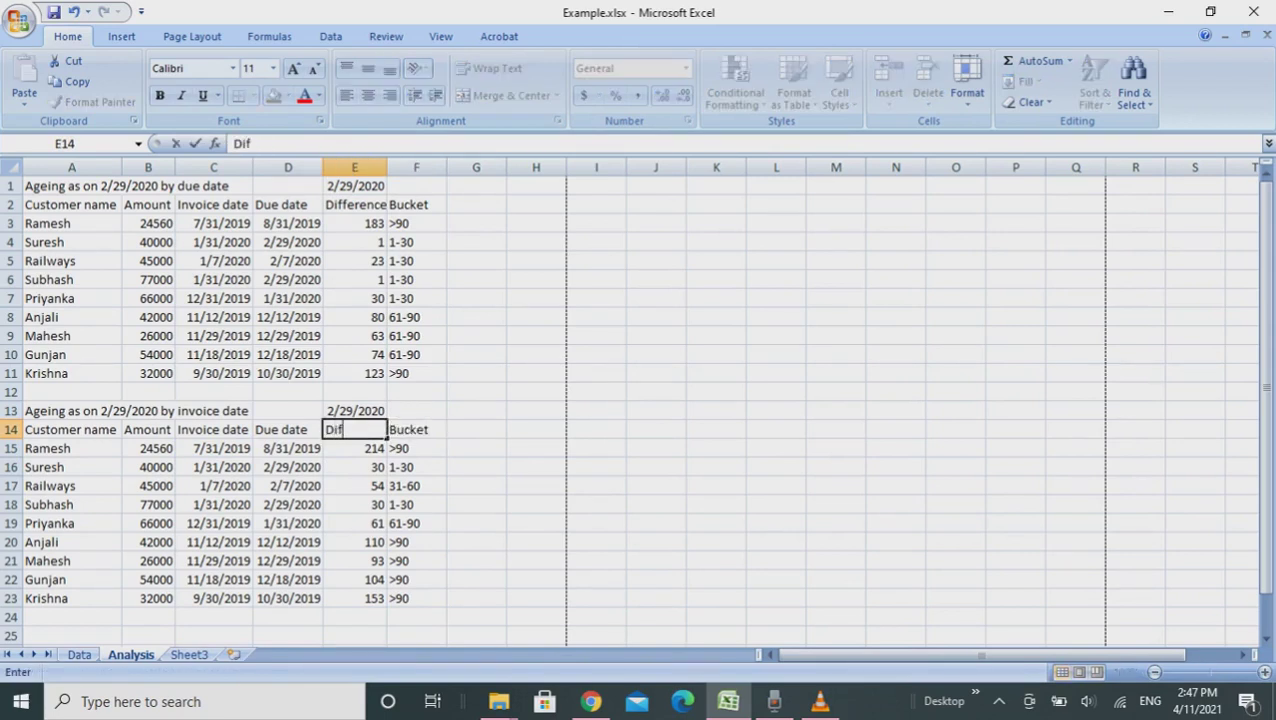
{"action": "type", "text": "ference"}
{"action": "key", "text": "Return"}
{"action": "key", "text": "Down"}
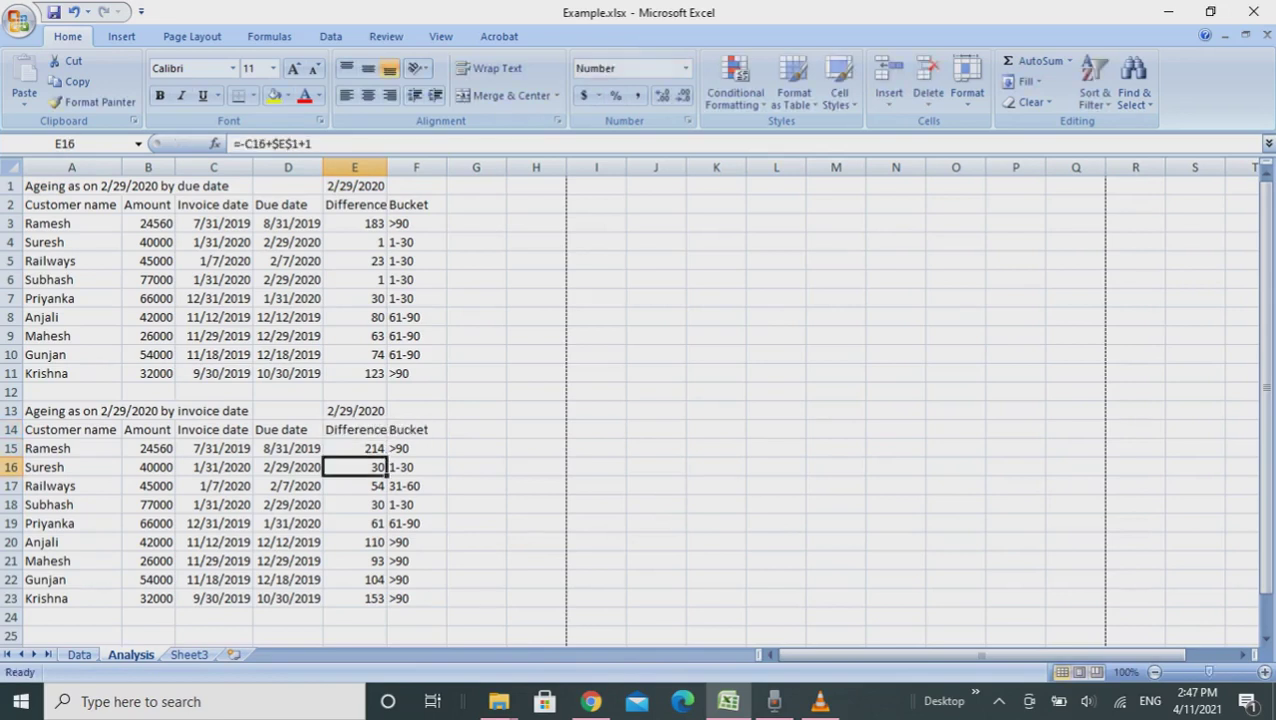
Inspect which cells the E15 formula refers to, now under the Difference header.
{"action": "left_click", "coordinate": [354, 448]}
{"action": "key", "text": "F2"}
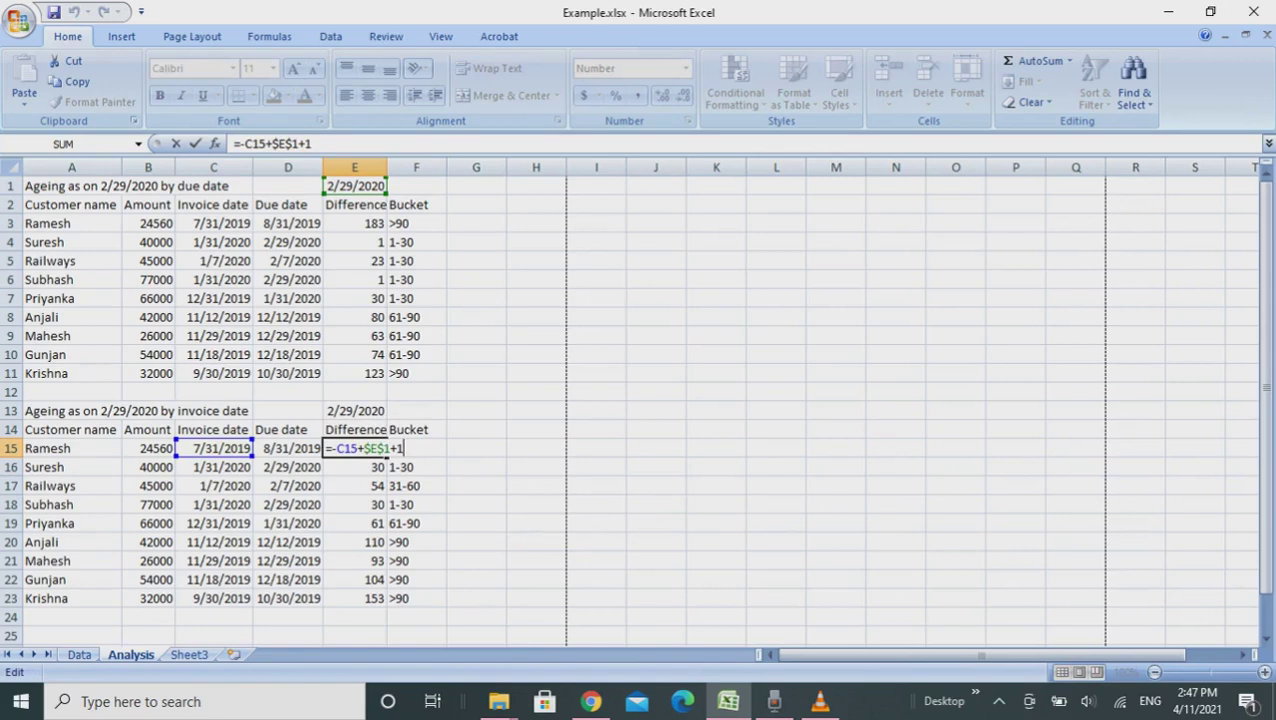
{"action": "key", "text": "Tab"}
Copy the bucket formula from F11 of the due-date table into F15 using Paste Special with Formulas.
{"action": "key", "text": "Up"}
{"action": "key", "text": "Up"}
{"action": "key", "text": "Up"}
{"action": "key", "text": "Up"}
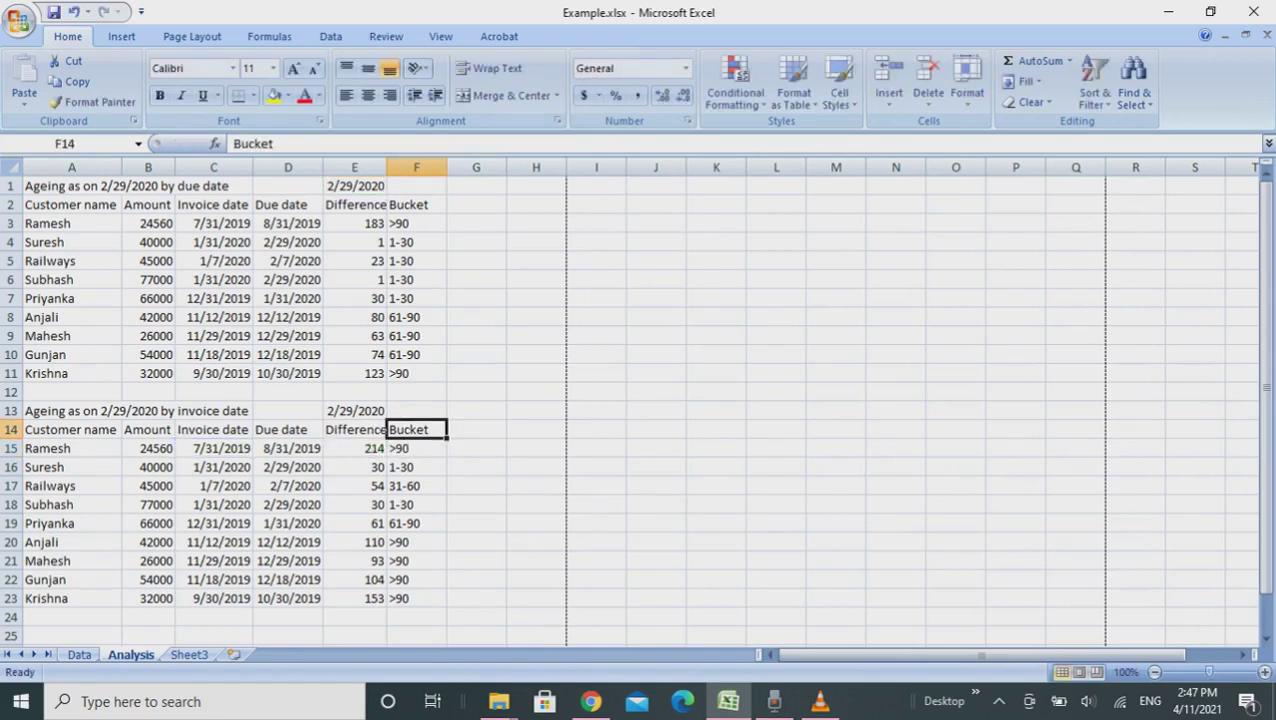
{"action": "key", "text": "ctrl+c"}
{"action": "key", "text": "Down"}
{"action": "key", "text": "Down"}
{"action": "key", "text": "Down"}
{"action": "key", "text": "Down"}
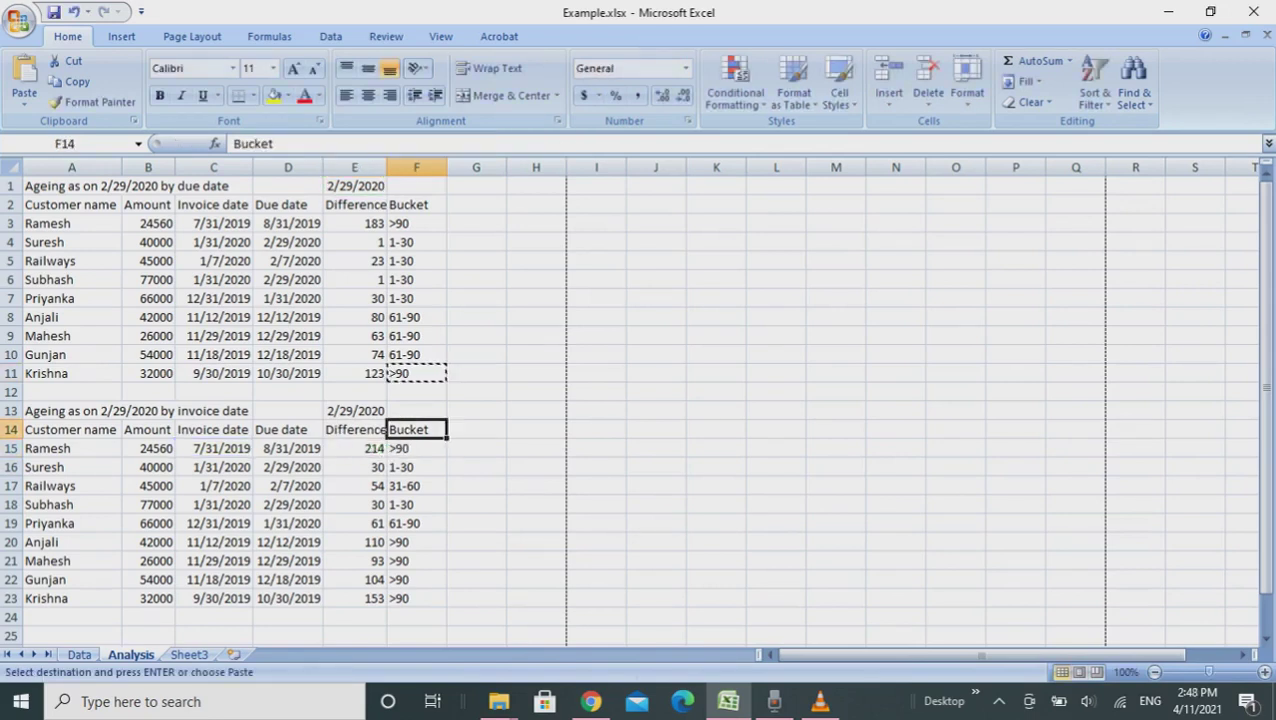
{"action": "key", "text": "ctrl+v"}
{"action": "key", "text": "alt"}
{"action": "key", "text": "e"}
{"action": "key", "text": "s"}
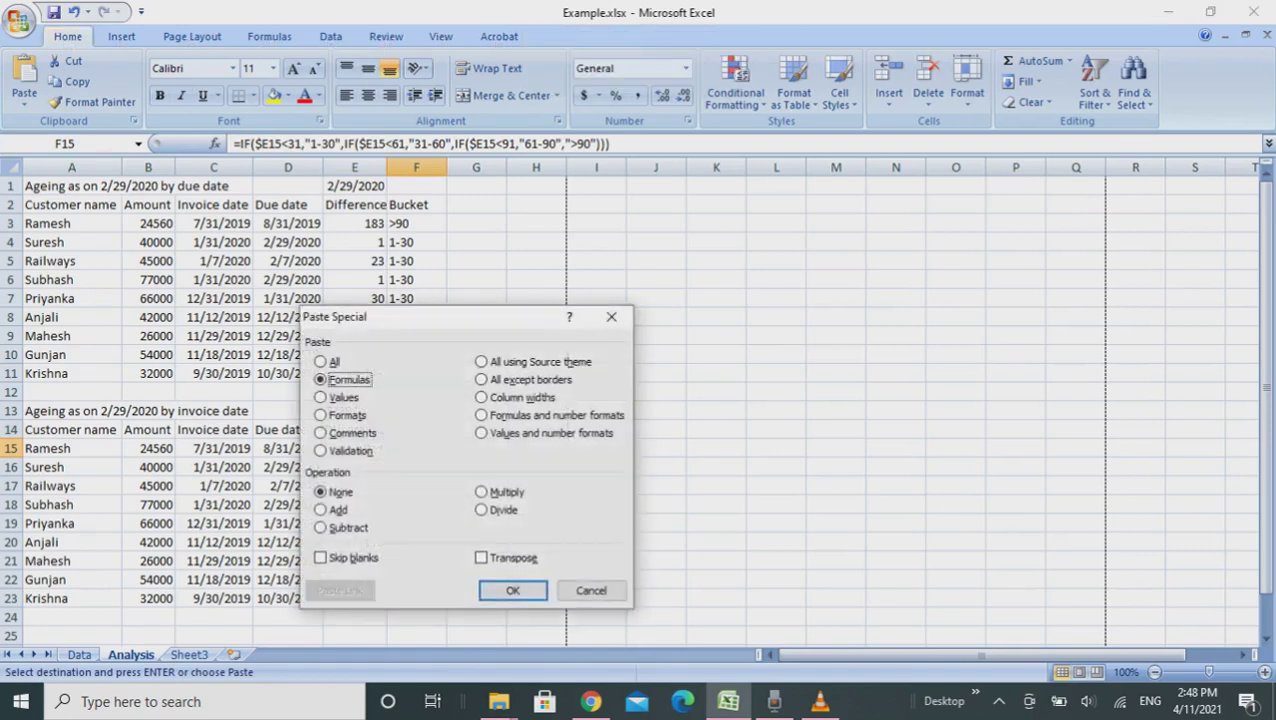
{"action": "key", "text": "Return"}
{"action": "key", "text": "Escape"}
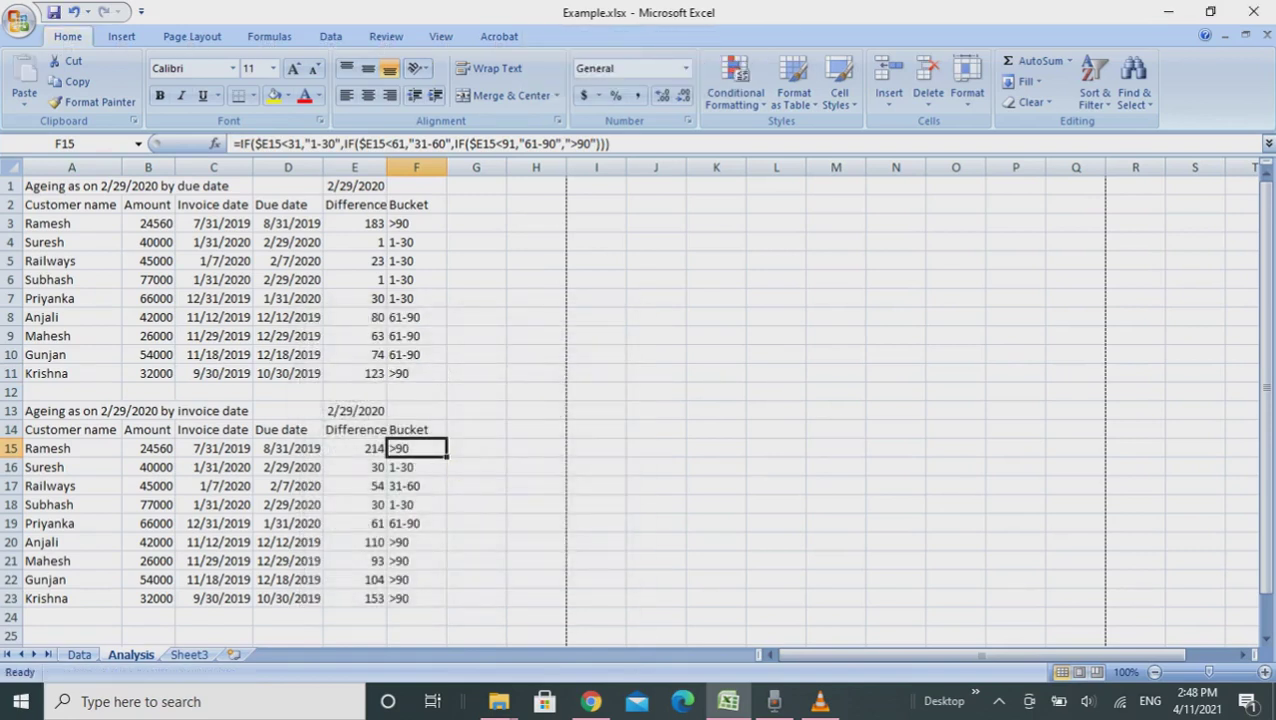
Copy the bucket formula from F15 into F16:F23 using Paste Special with Formulas.
{"action": "key", "text": "ctrl+c"}
{"action": "key", "text": "Down"}
{"action": "key", "text": "ctrl+shift+Down"}
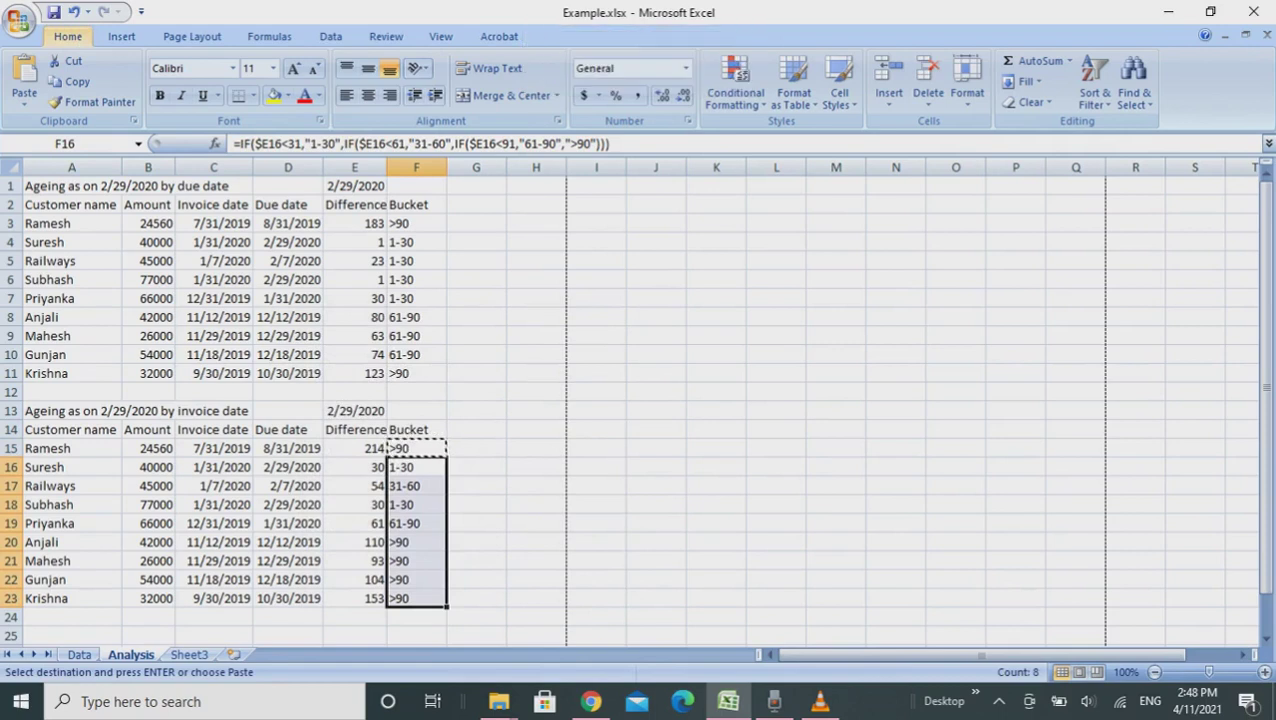
{"action": "key", "text": "alt"}
{"action": "key", "text": "e"}
{"action": "key", "text": "s"}
{"action": "key", "text": "Return"}
{"action": "key", "text": "Escape"}
{"action": "key", "text": "Down"}
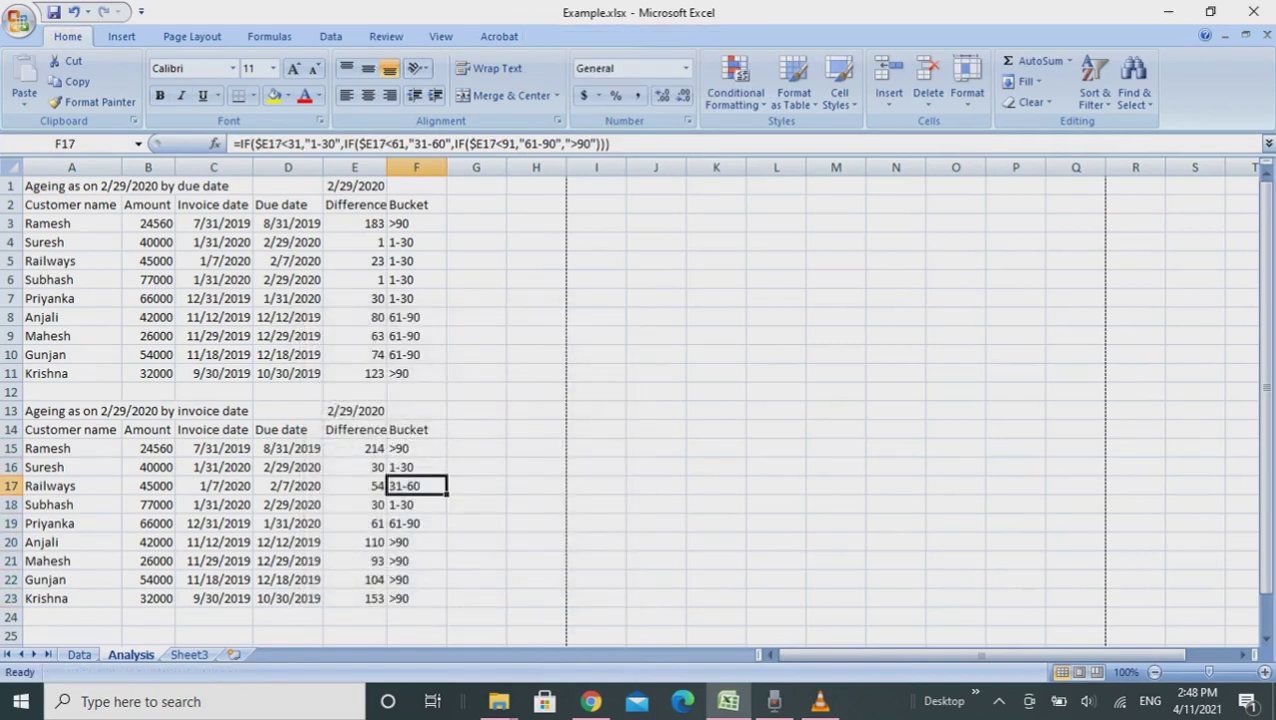
Review the Bucket columns of both ageing tables and save the workbook.
{"action": "key", "text": "Up"}
{"action": "key", "text": "Up"}
{"action": "key", "text": "Up"}
{"action": "key", "text": "ctrl+Up"}
{"action": "key", "text": "ctrl+Up"}
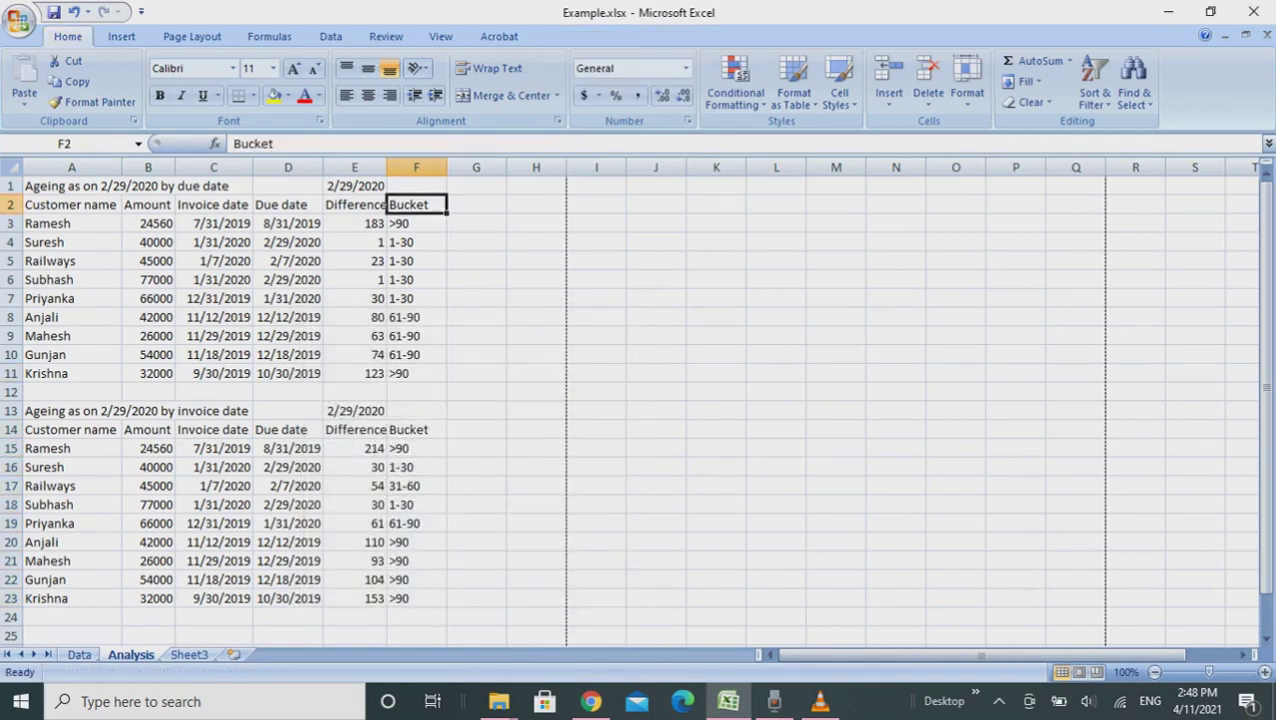
{"action": "key", "text": "ctrl+Down"}
{"action": "key", "text": "Down"}
{"action": "left_click", "coordinate": [416, 467]}
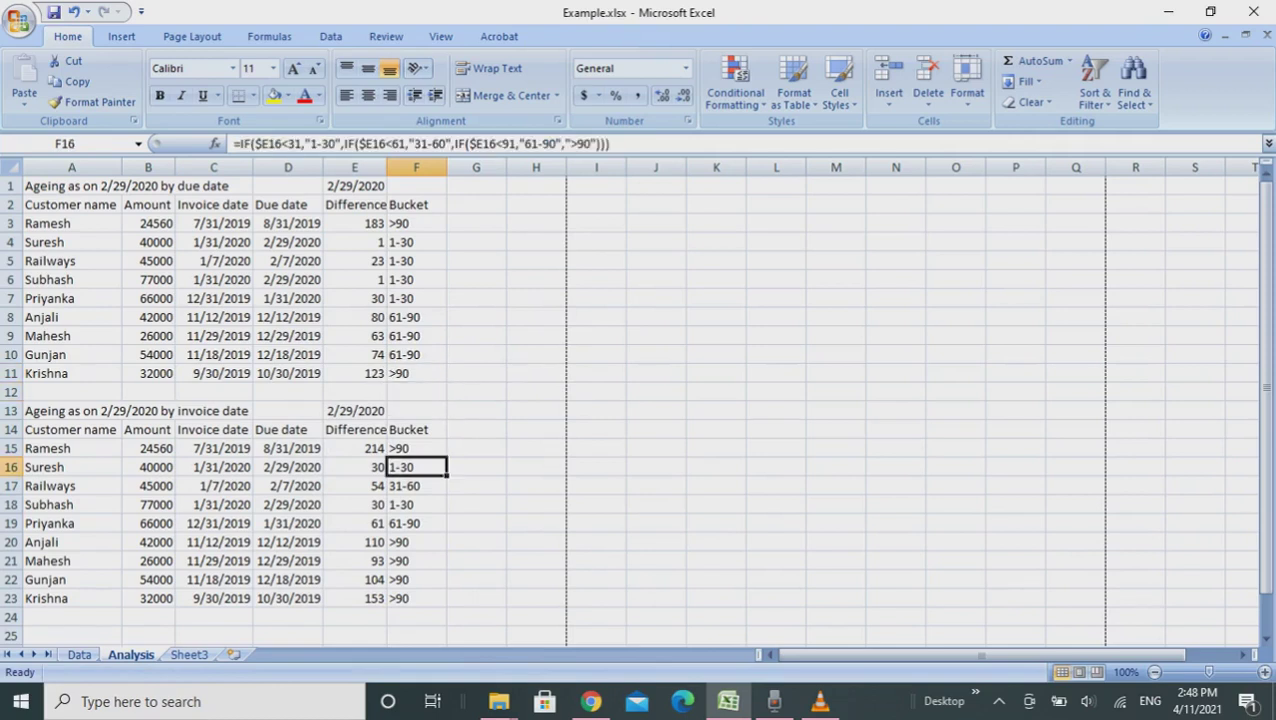
{"action": "key", "text": "ctrl+s"}
{"action": "key", "text": "Up"}
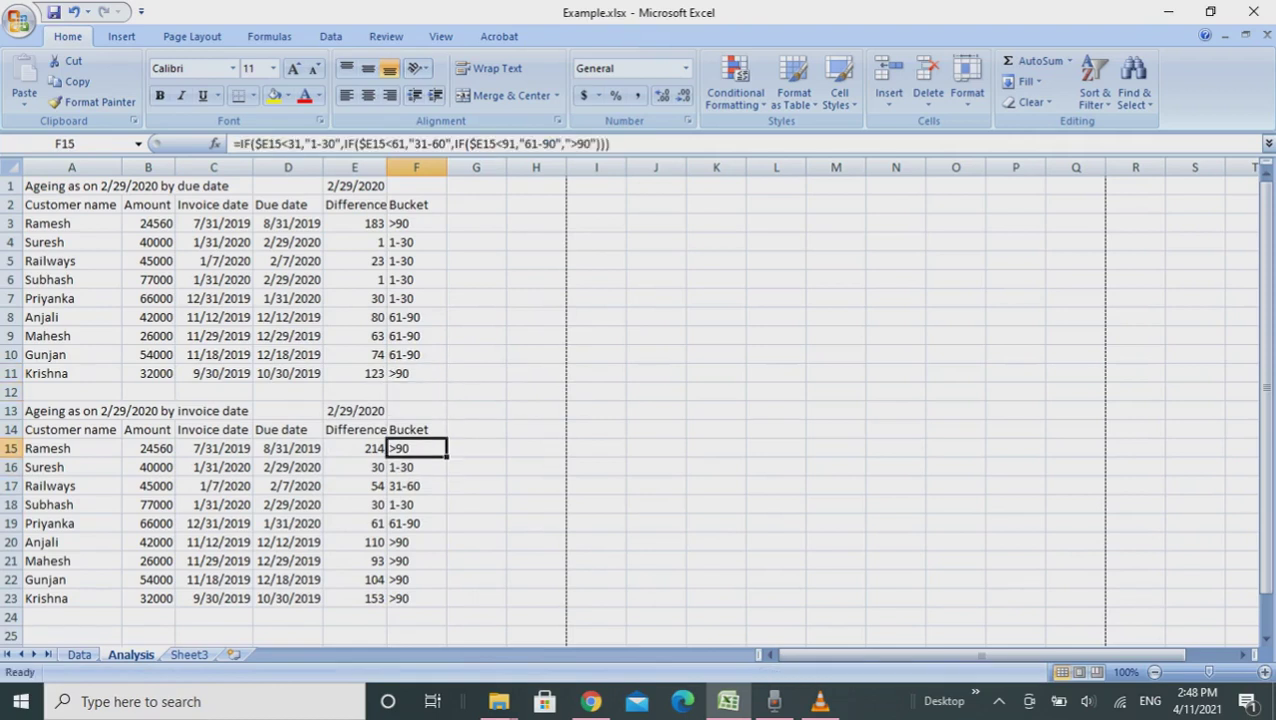